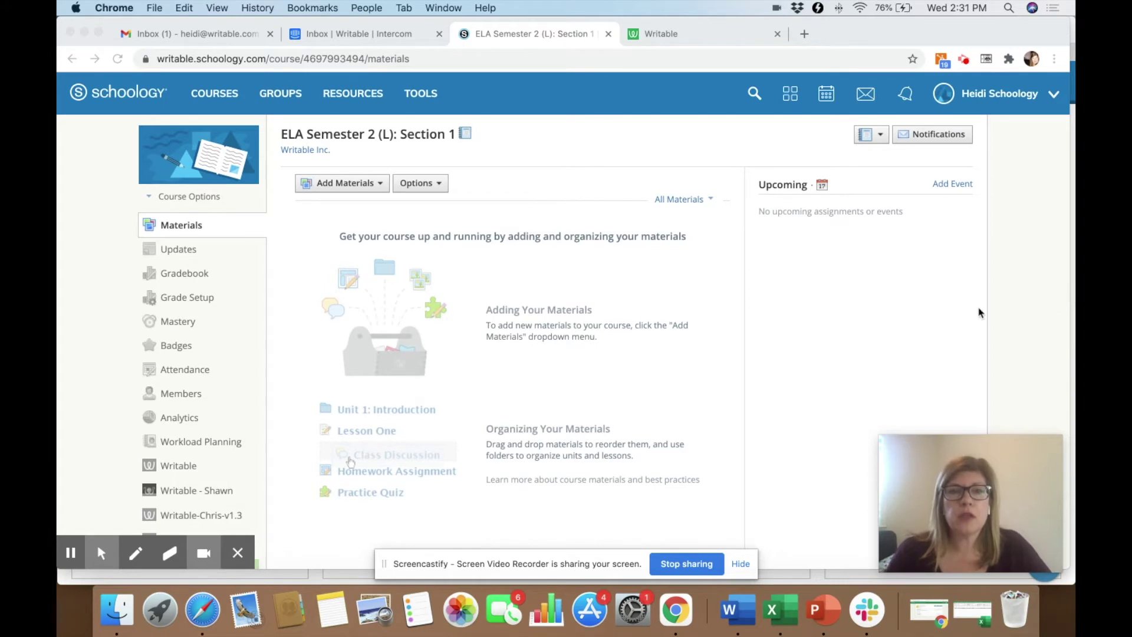
Step: From the course, open Add Materials and choose Writable to list the Jack London assignment
{"action": "left_click", "coordinate": [214, 98]}
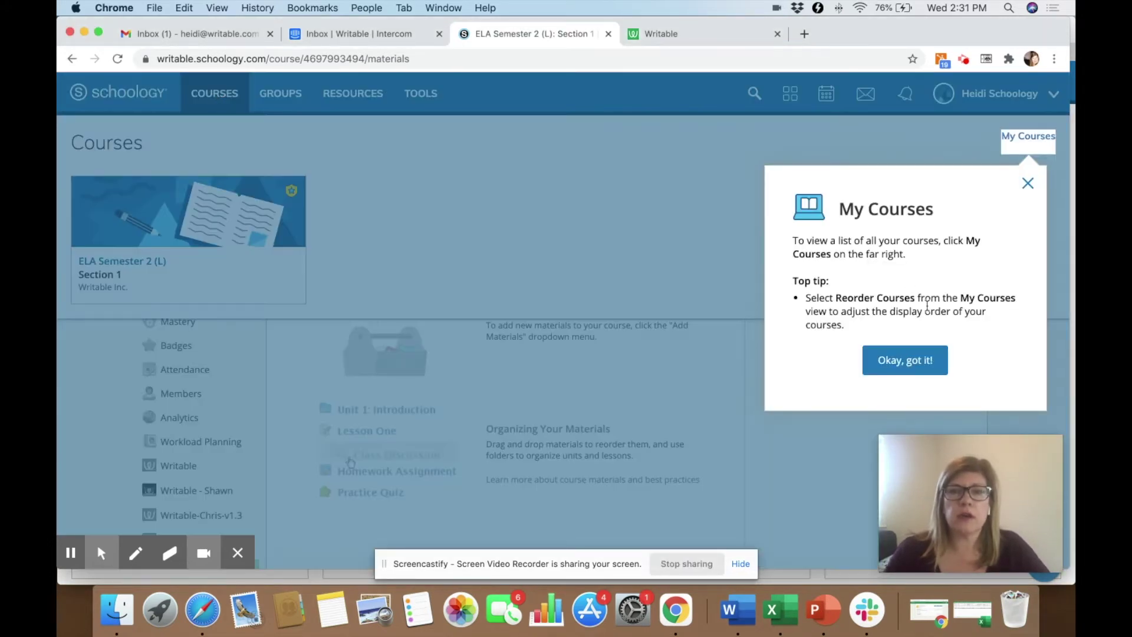
{"action": "left_click", "coordinate": [905, 360]}
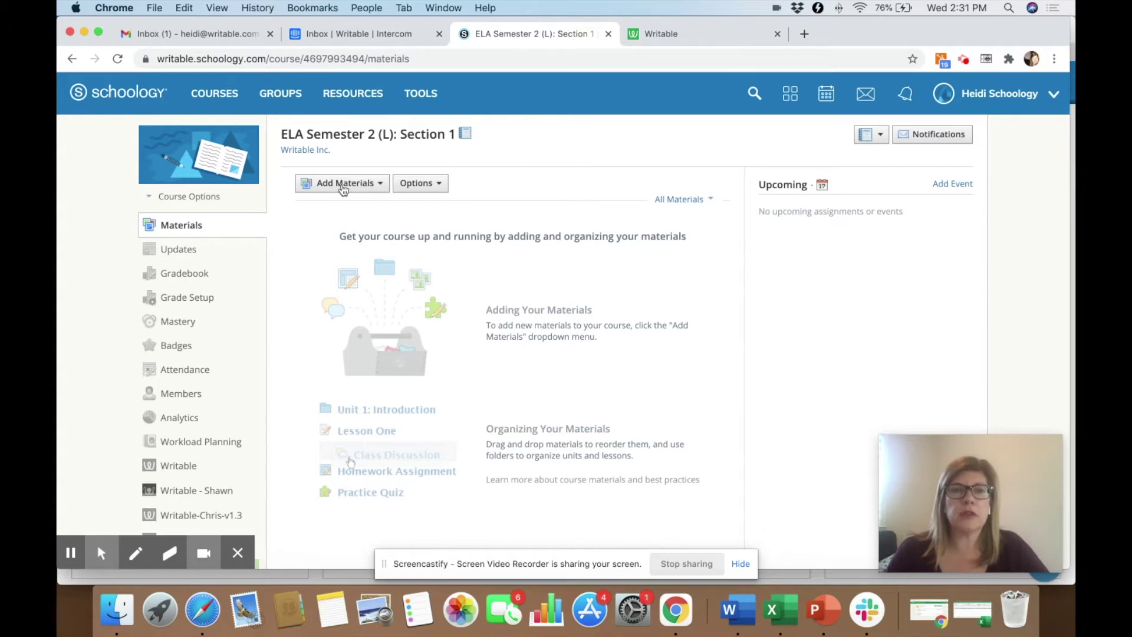
{"action": "left_click", "coordinate": [345, 184]}
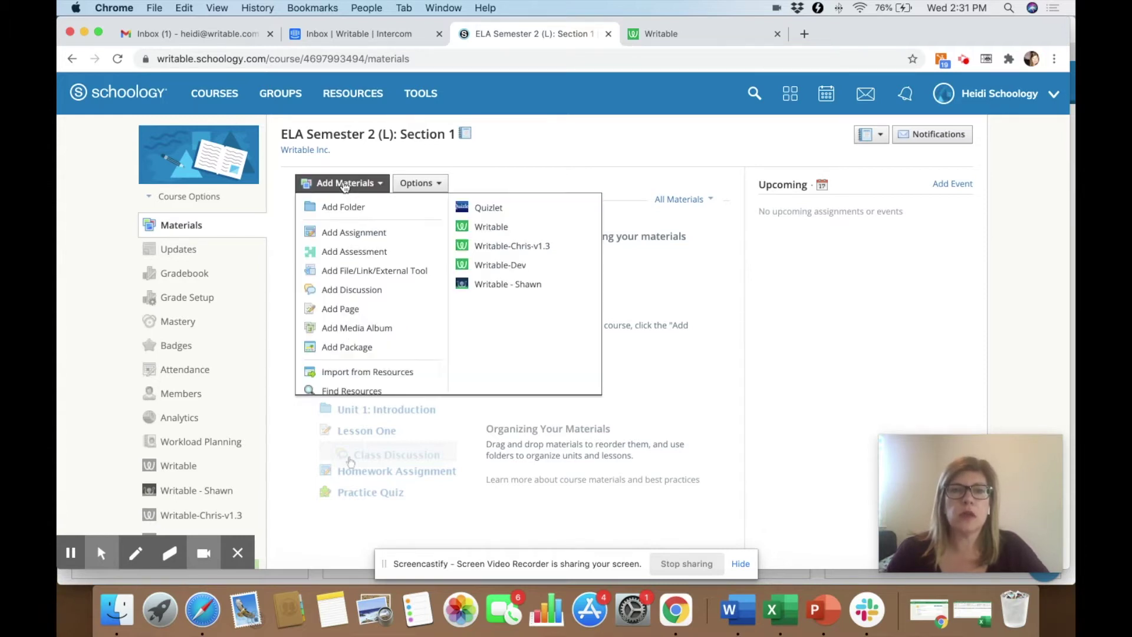
{"action": "left_click", "coordinate": [482, 229]}
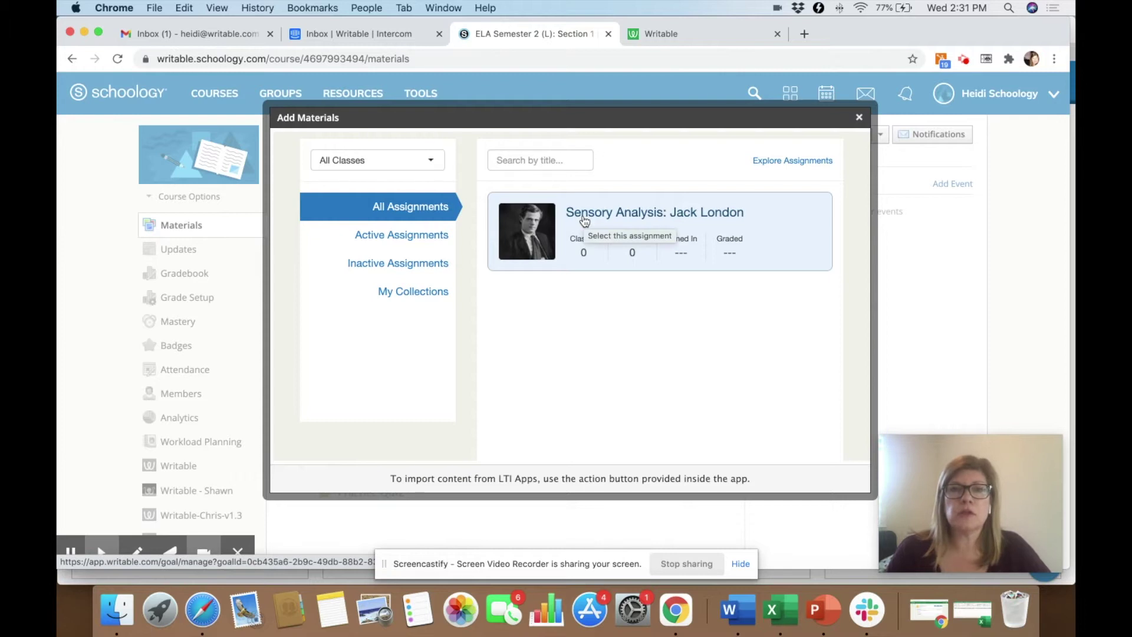
Step: Select Sensory Analysis: Jack London, enable self review and RevisionAid, and add it to Materials
{"action": "left_click", "coordinate": [553, 223]}
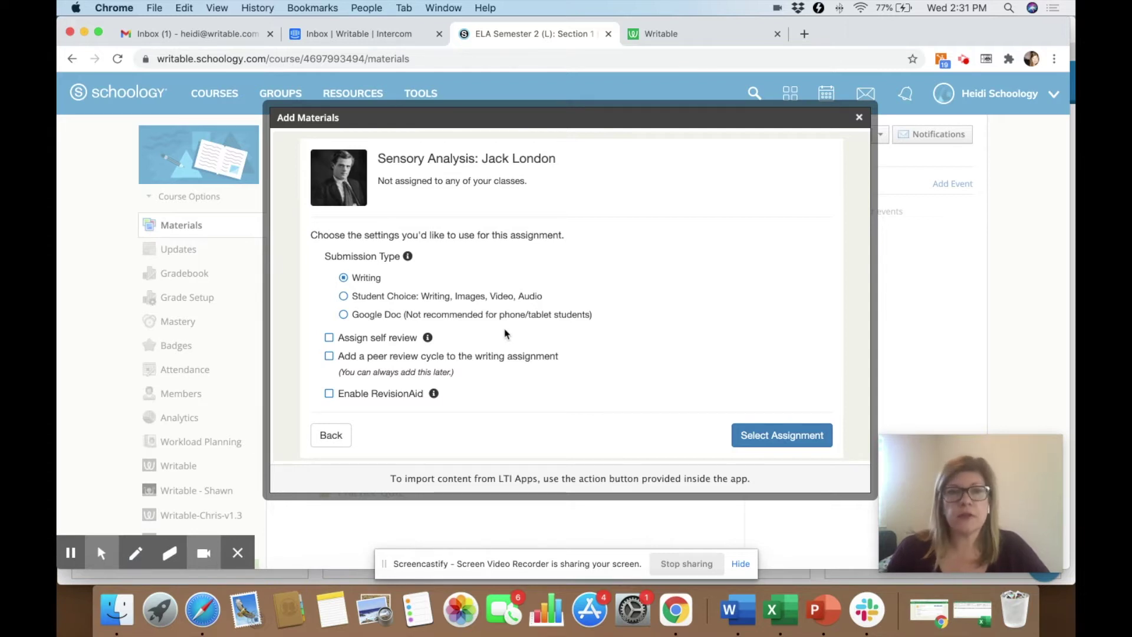
{"action": "left_click", "coordinate": [331, 340]}
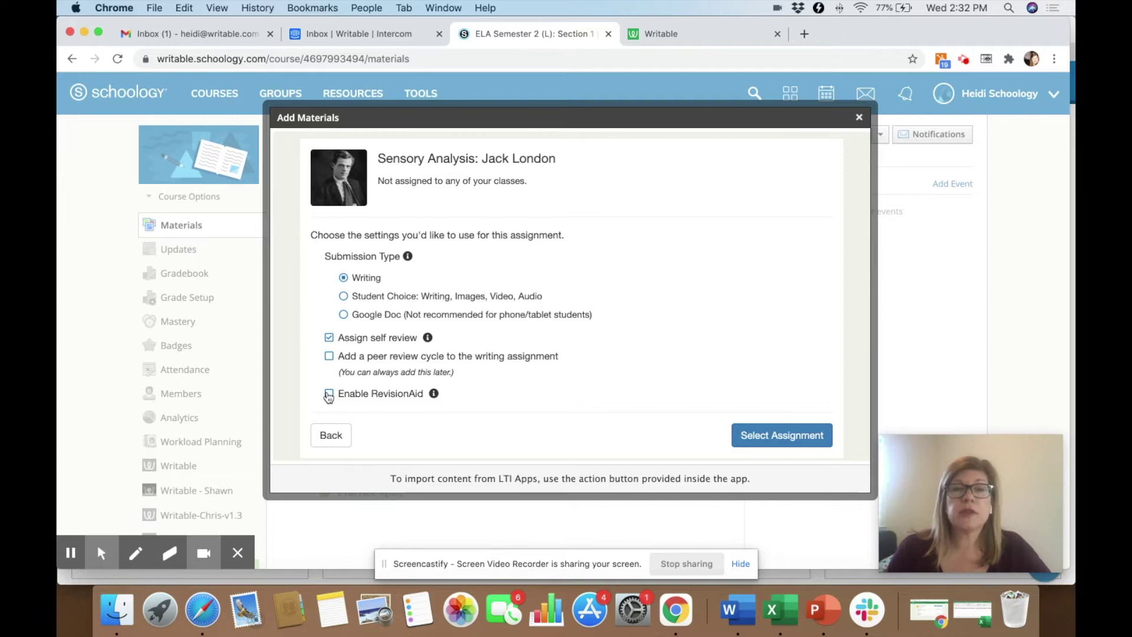
{"action": "left_click", "coordinate": [329, 395]}
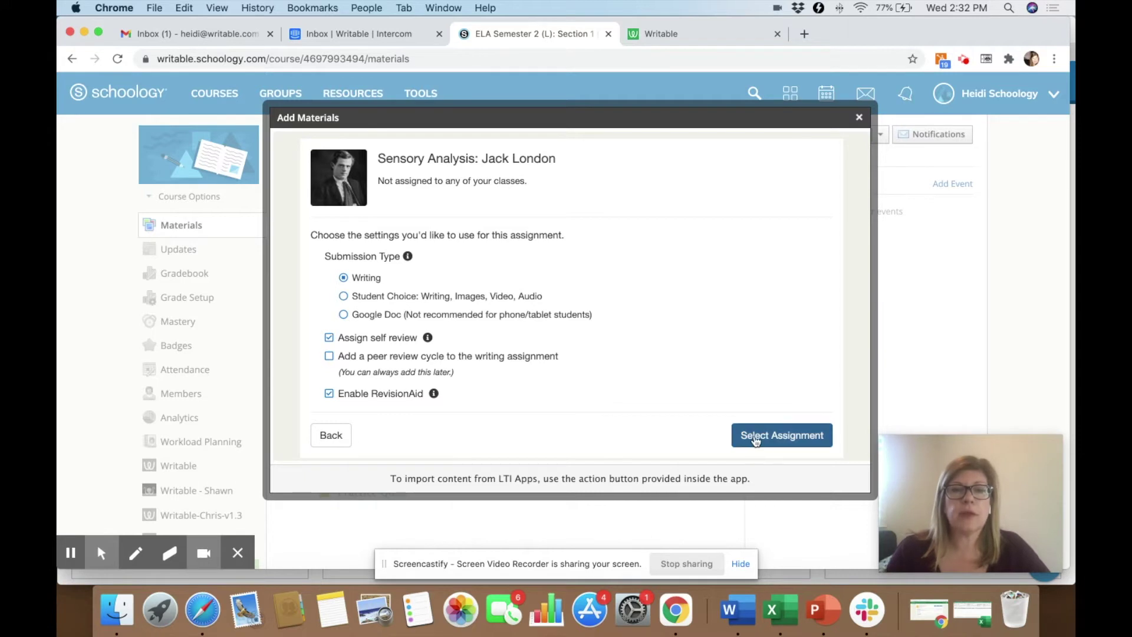
{"action": "left_click", "coordinate": [765, 442]}
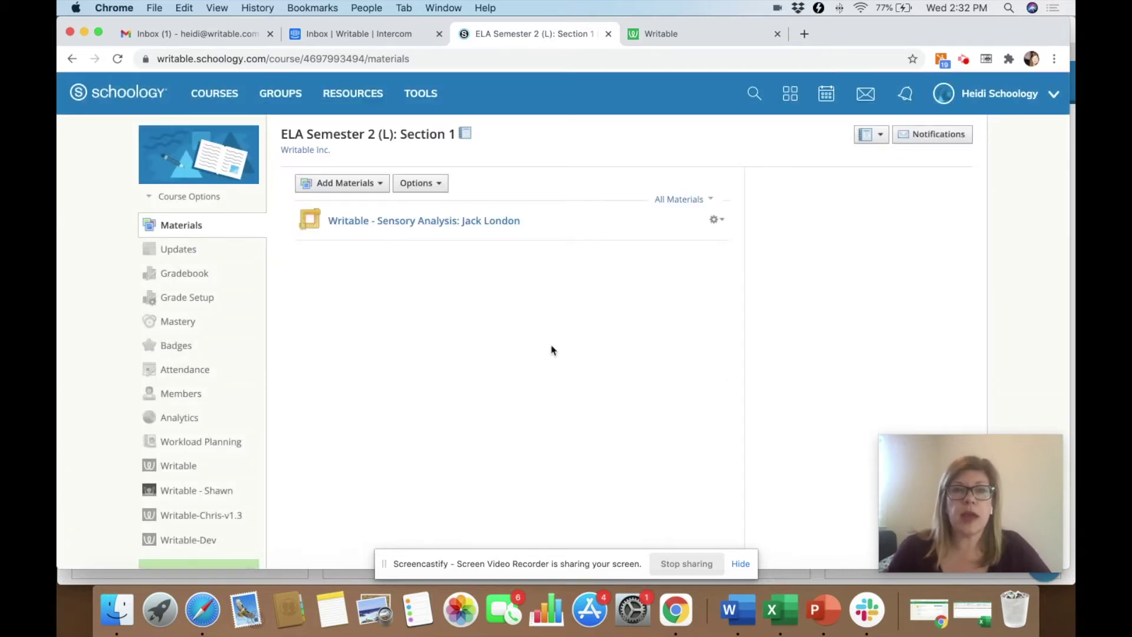
Step: Open 'Writable - Sensory Analysis: Jack London' from Materials and scroll through its dashboard
{"action": "left_click", "coordinate": [386, 221]}
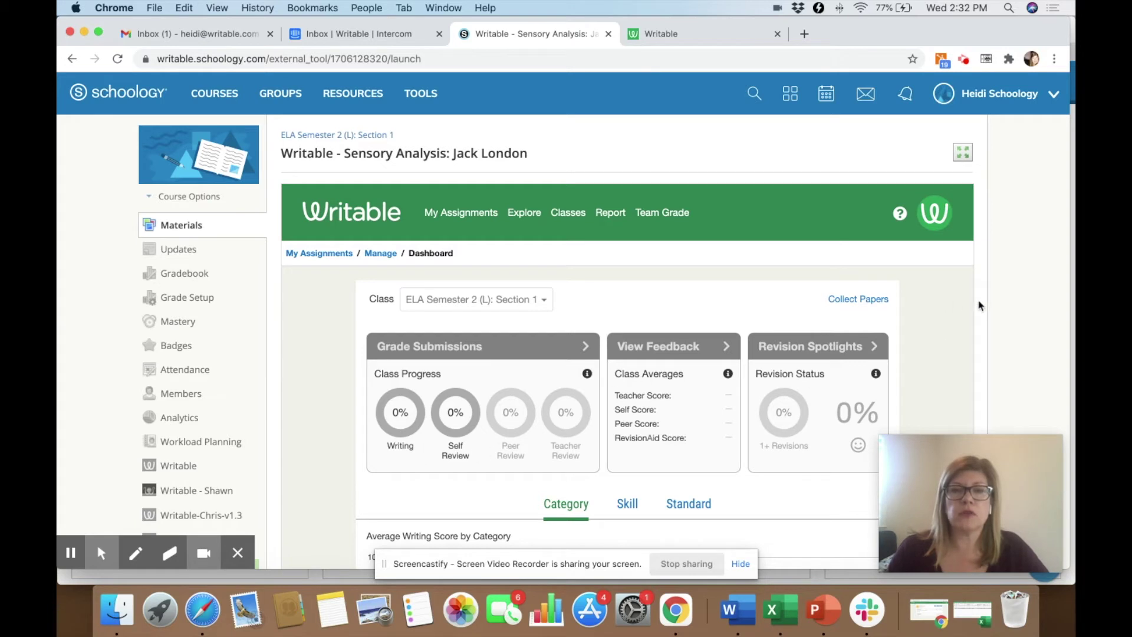
{"action": "scroll", "coordinate": [1008, 297], "scroll_direction": "down", "scroll_amount": 5}
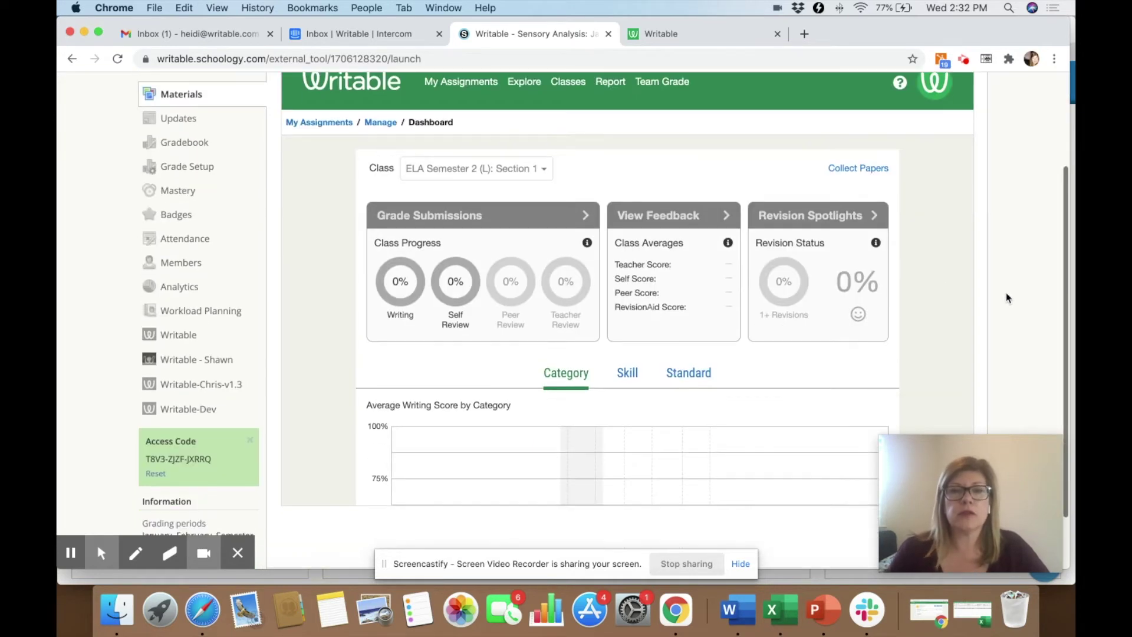
{"action": "scroll", "coordinate": [1008, 375], "scroll_direction": "up", "scroll_amount": 5}
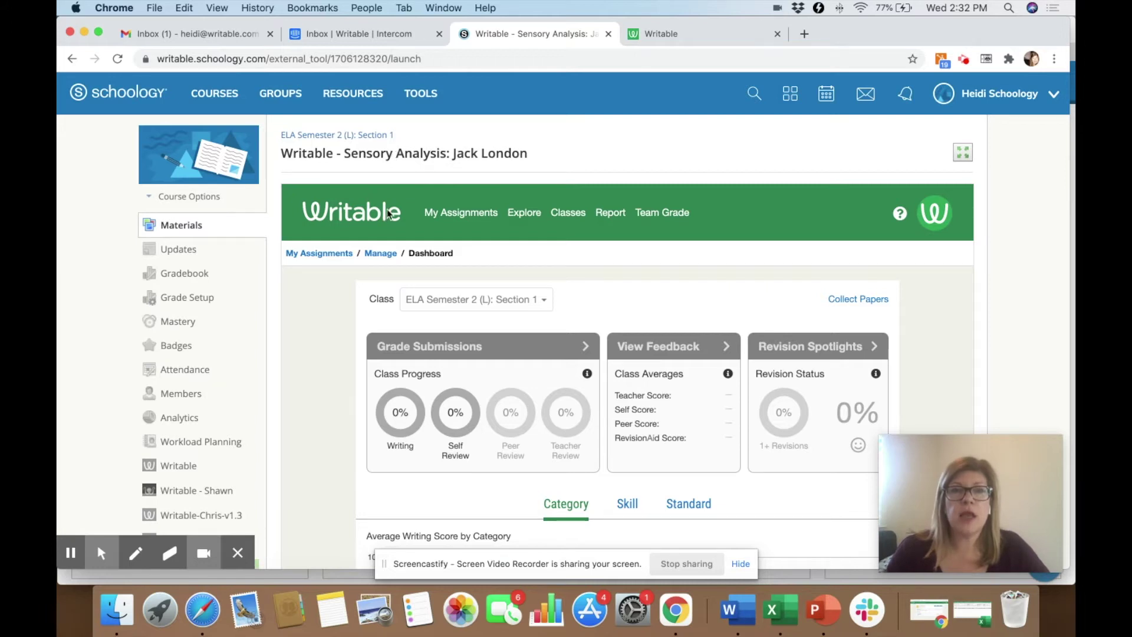
Step: In Writable Classes, expand the ELA Semester 2 (L): Section 1 row to show its roster
{"action": "left_click", "coordinate": [565, 217]}
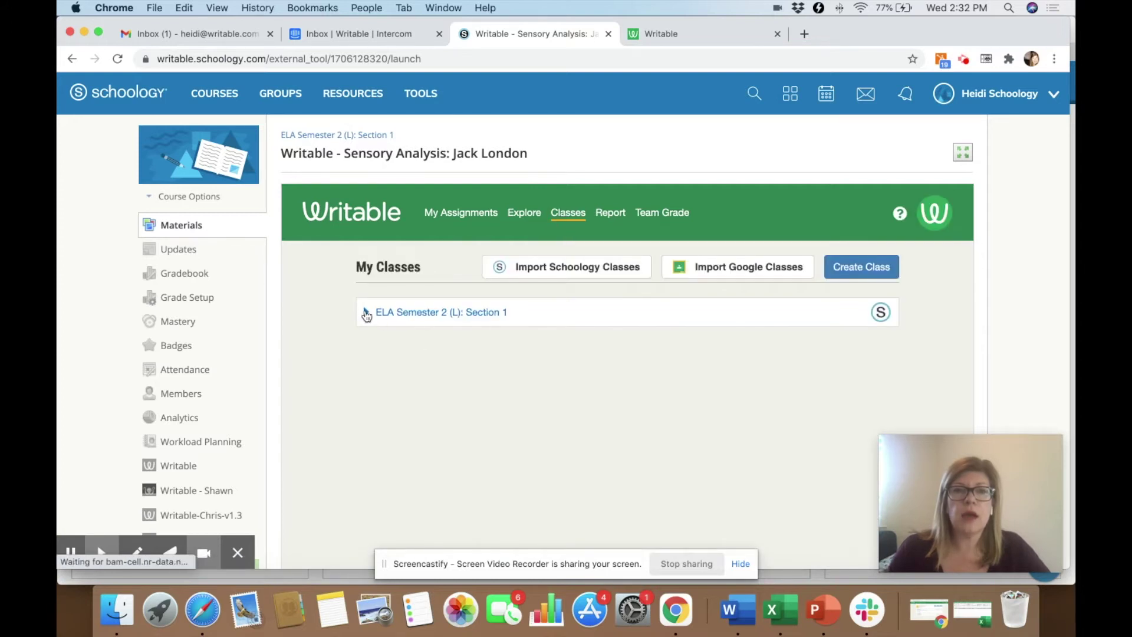
{"action": "left_click", "coordinate": [366, 313]}
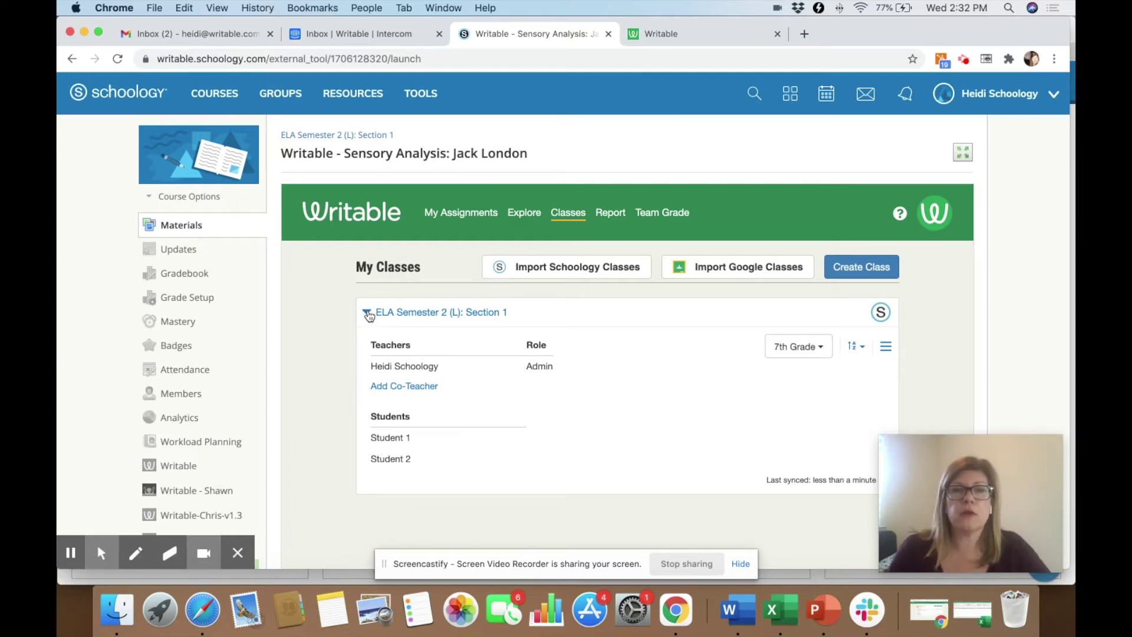
{"action": "left_click", "coordinate": [367, 312]}
{"action": "left_click", "coordinate": [367, 312]}
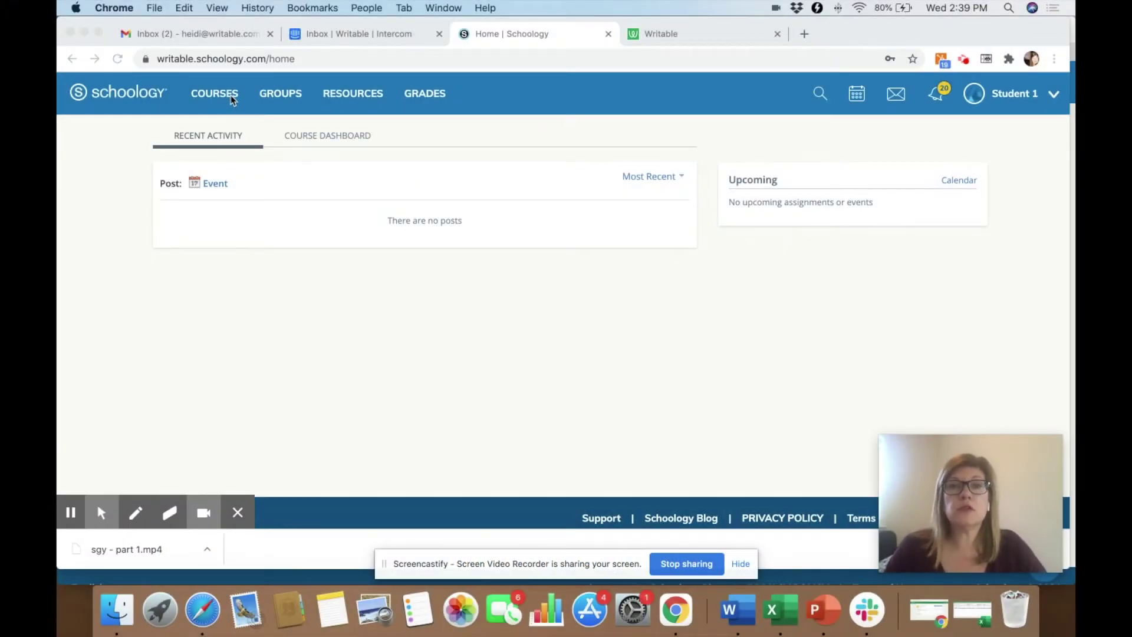
Step: As the student, go to ELA Semester 2 (L) and launch the Writable Jack London assignment
{"action": "left_click", "coordinate": [223, 95]}
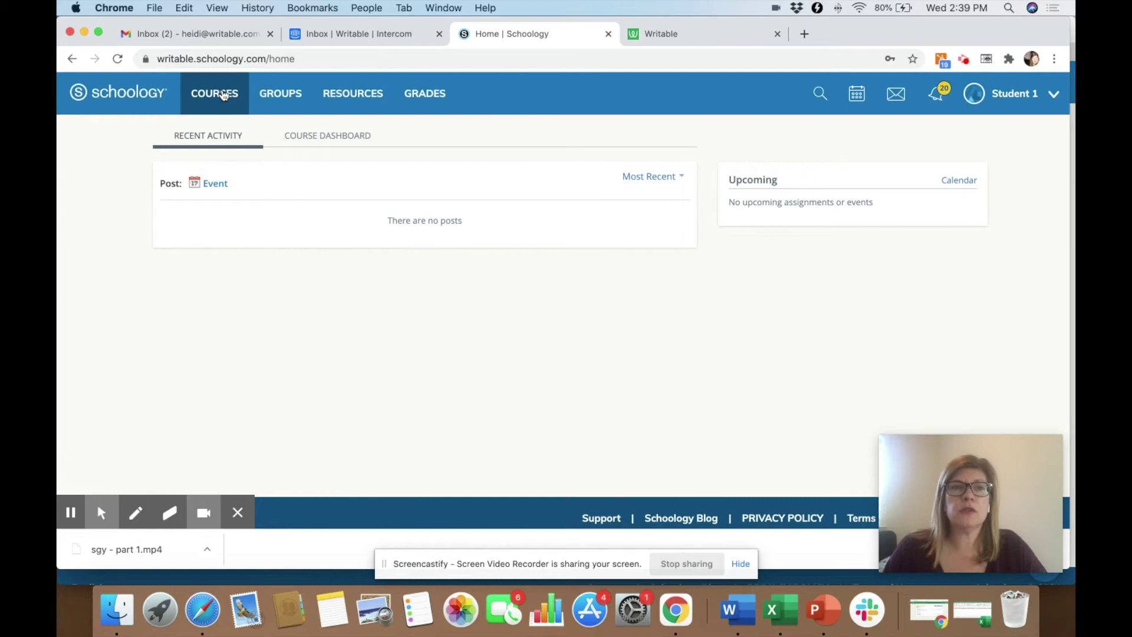
{"action": "left_click", "coordinate": [219, 97]}
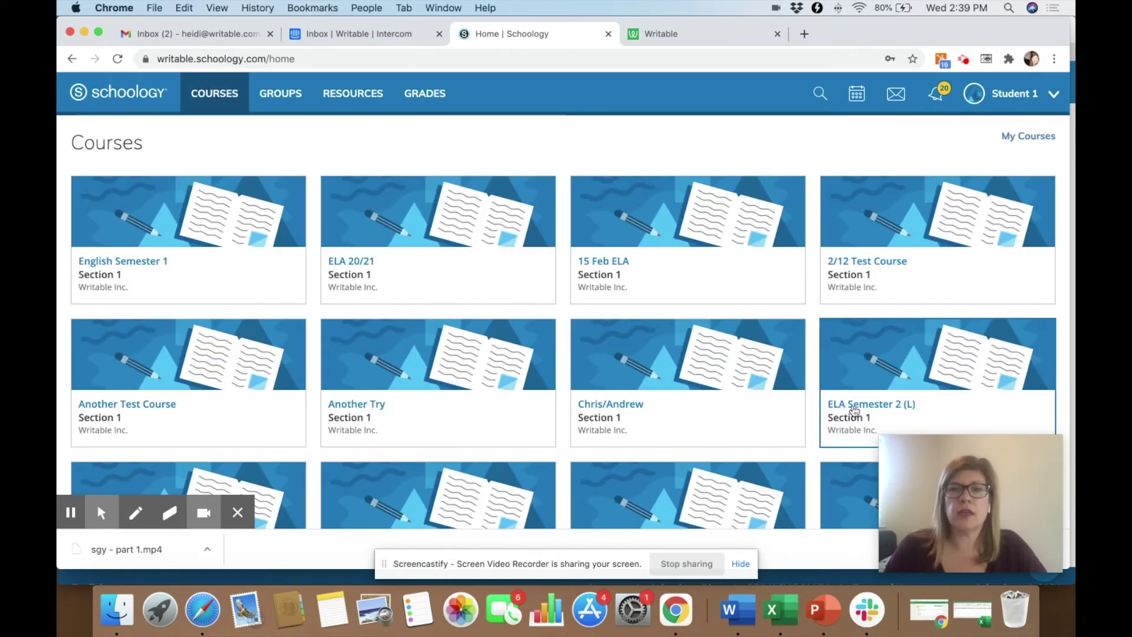
{"action": "left_click", "coordinate": [854, 406]}
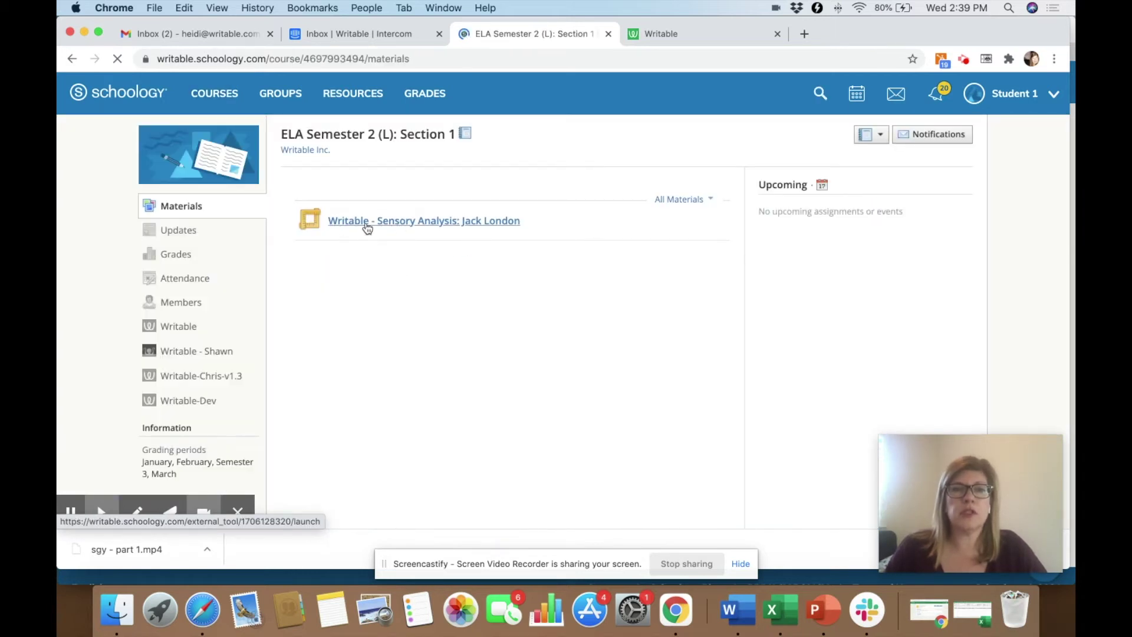
{"action": "left_click", "coordinate": [339, 224]}
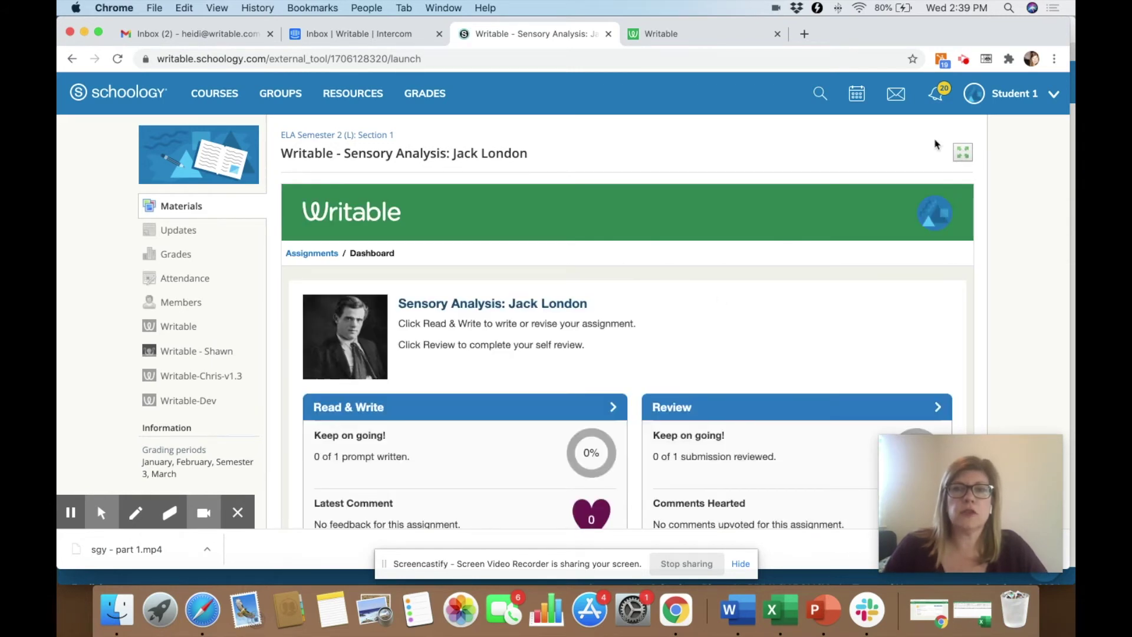
Step: Expand the assignment to full width and open the Read & Write page with the Call of the Wild excerpt
{"action": "left_click", "coordinate": [970, 153]}
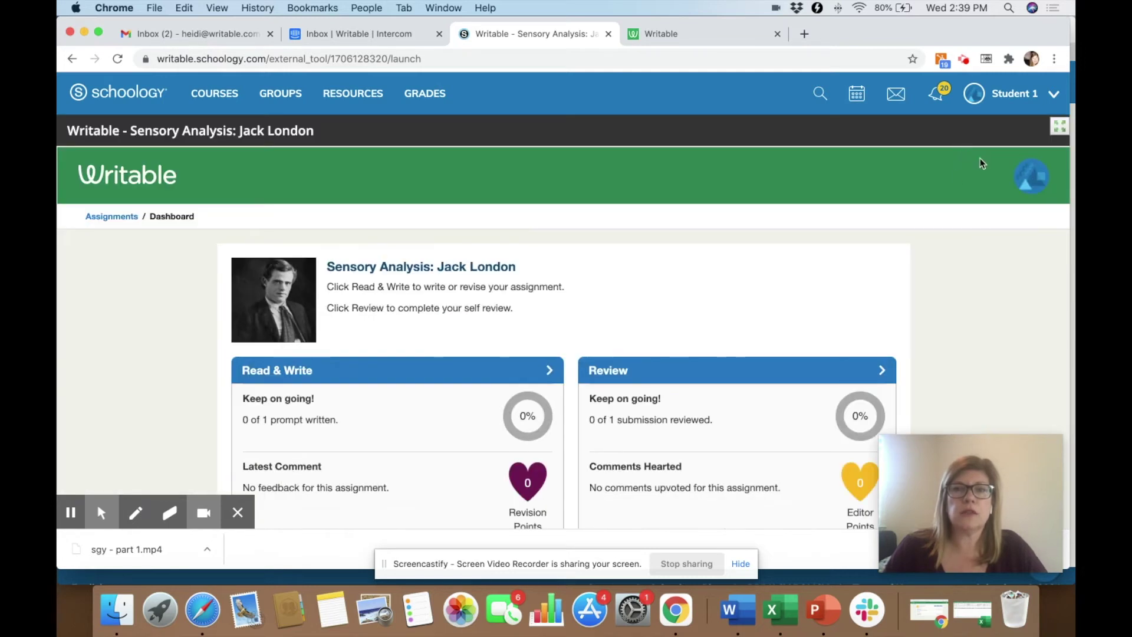
{"action": "scroll", "coordinate": [706, 309], "scroll_direction": "down", "scroll_amount": 2}
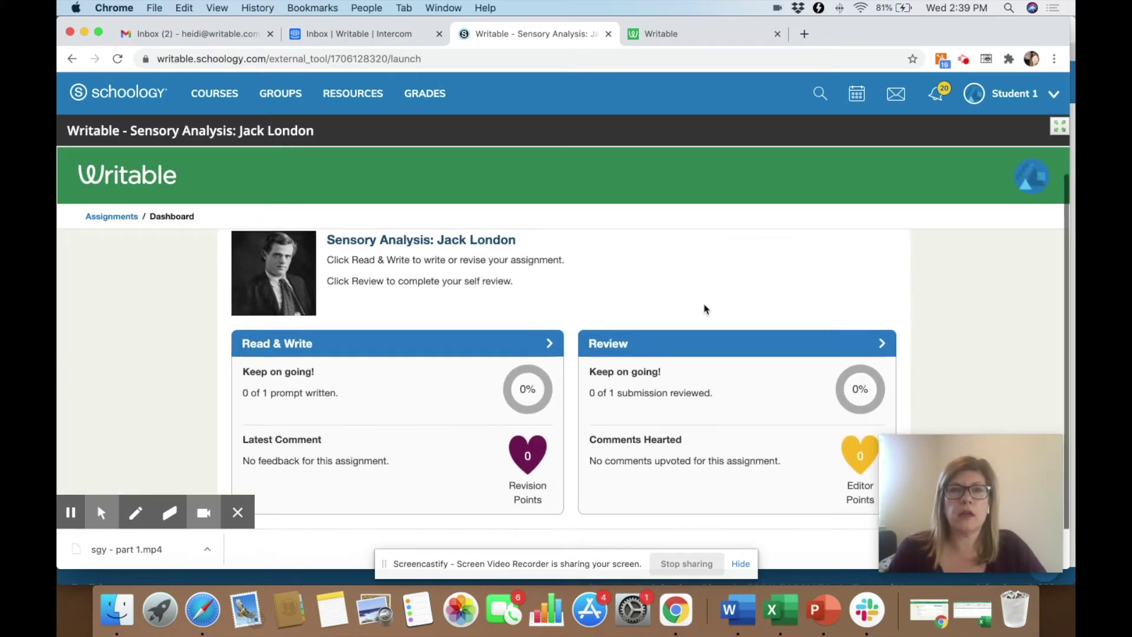
{"action": "scroll", "coordinate": [705, 309], "scroll_direction": "down", "scroll_amount": 2}
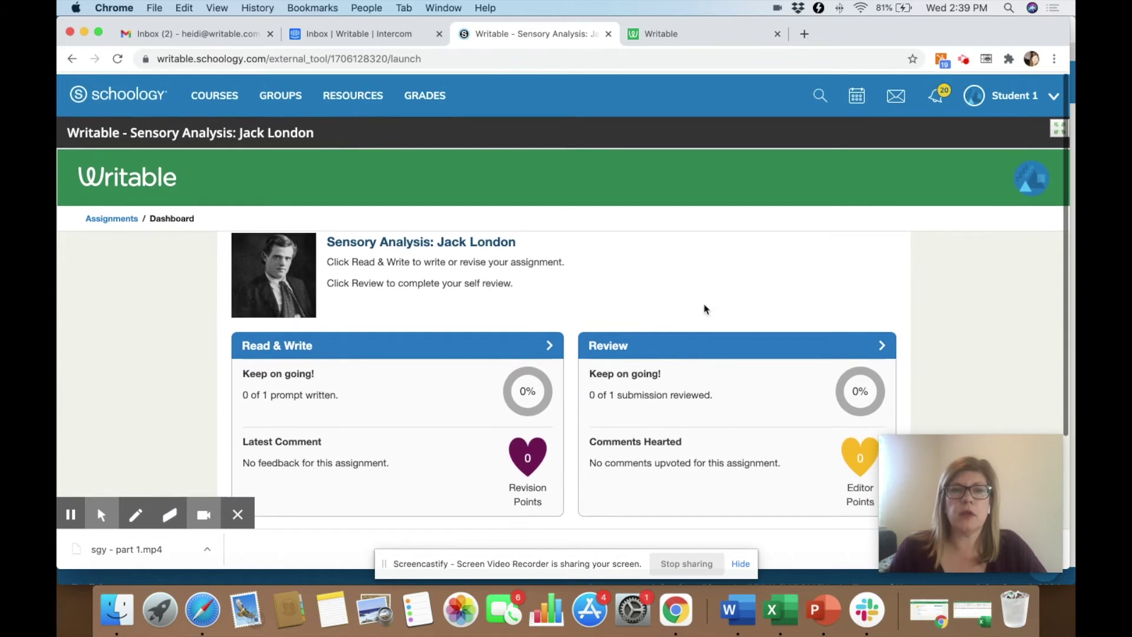
{"action": "scroll", "coordinate": [705, 309], "scroll_direction": "down", "scroll_amount": 2}
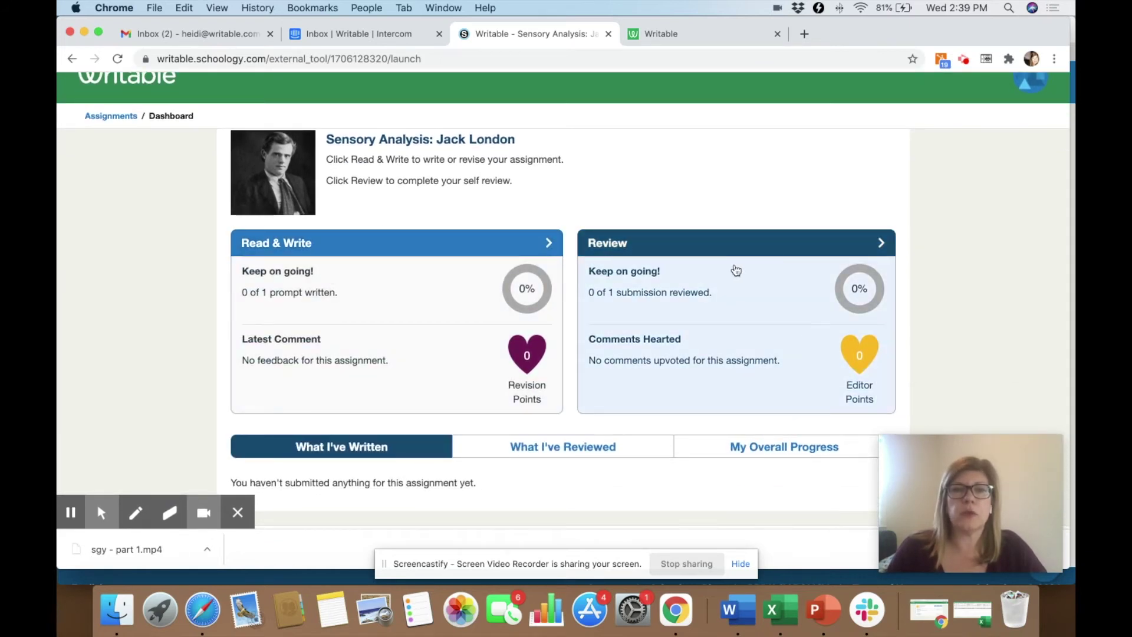
{"action": "left_click", "coordinate": [362, 322]}
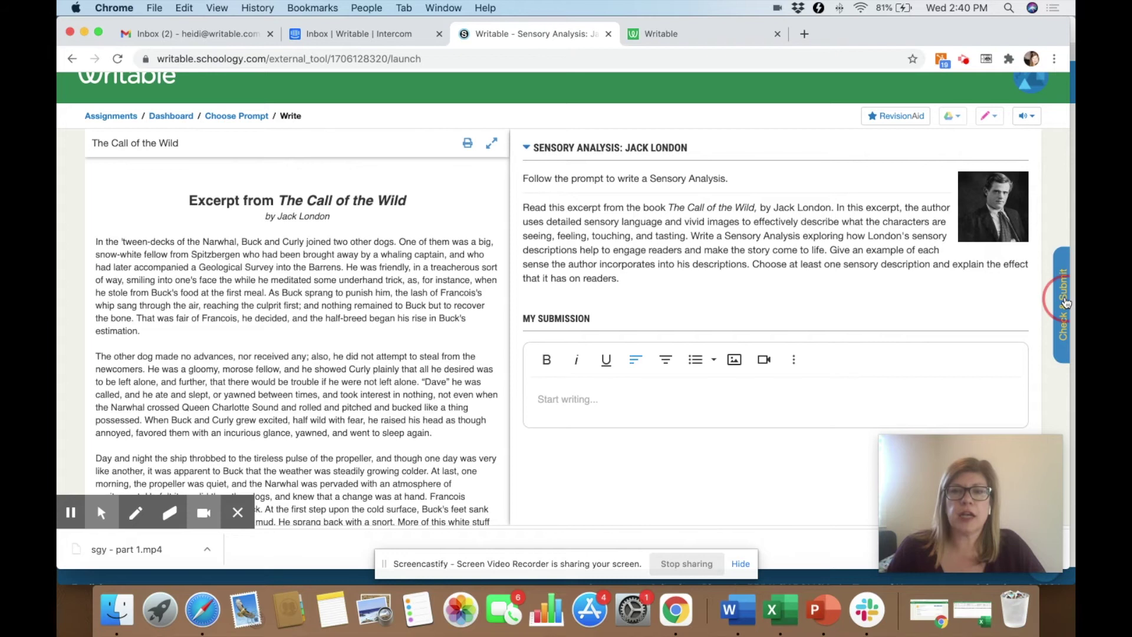
Step: Open the Check & Submit checklist and write 'student writes here....' as the response
{"action": "left_click", "coordinate": [1065, 302]}
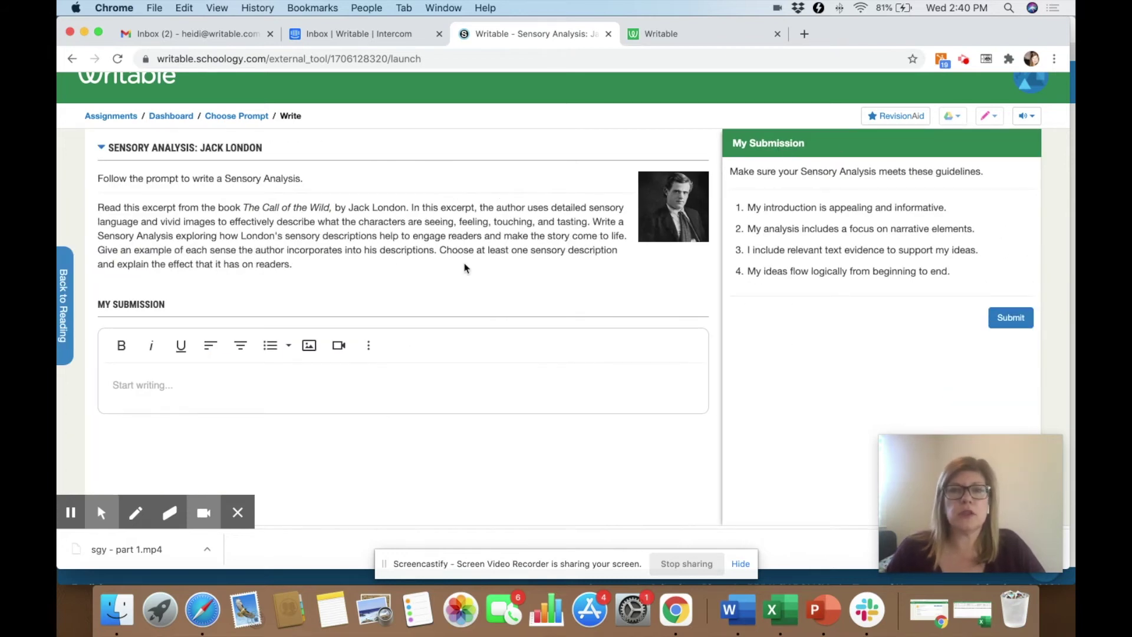
{"action": "left_click", "coordinate": [183, 384]}
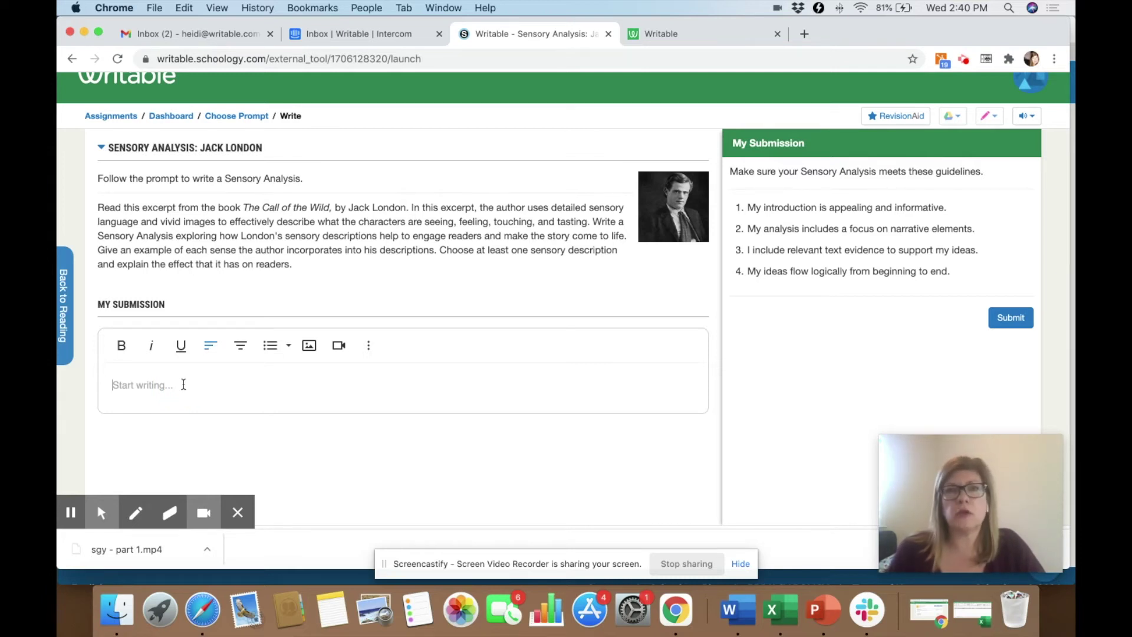
{"action": "type", "text": "studen"}
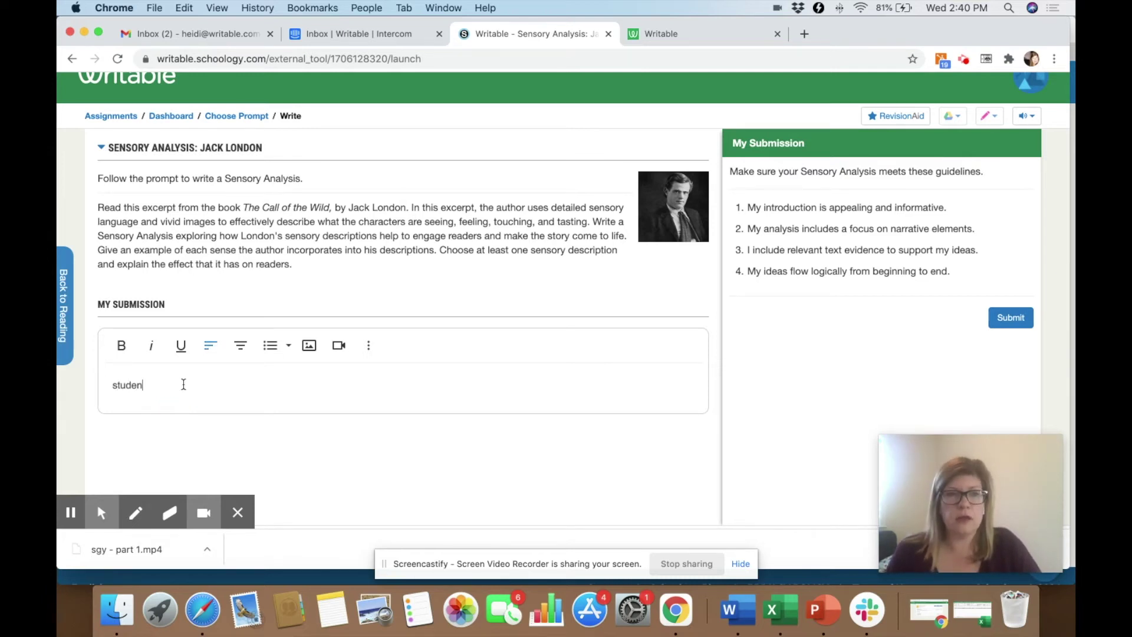
{"action": "type", "text": "t writing"}
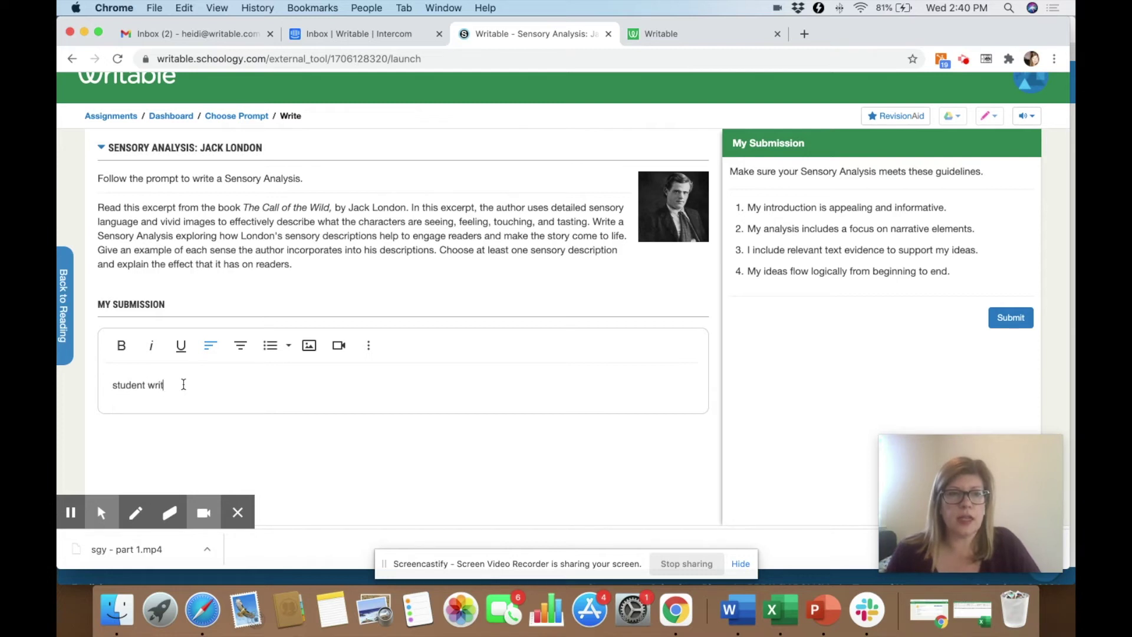
{"action": "key", "text": "BackSpace"}
{"action": "key", "text": "BackSpace"}
{"action": "key", "text": "BackSpace"}
{"action": "type", "text": "es here...."}
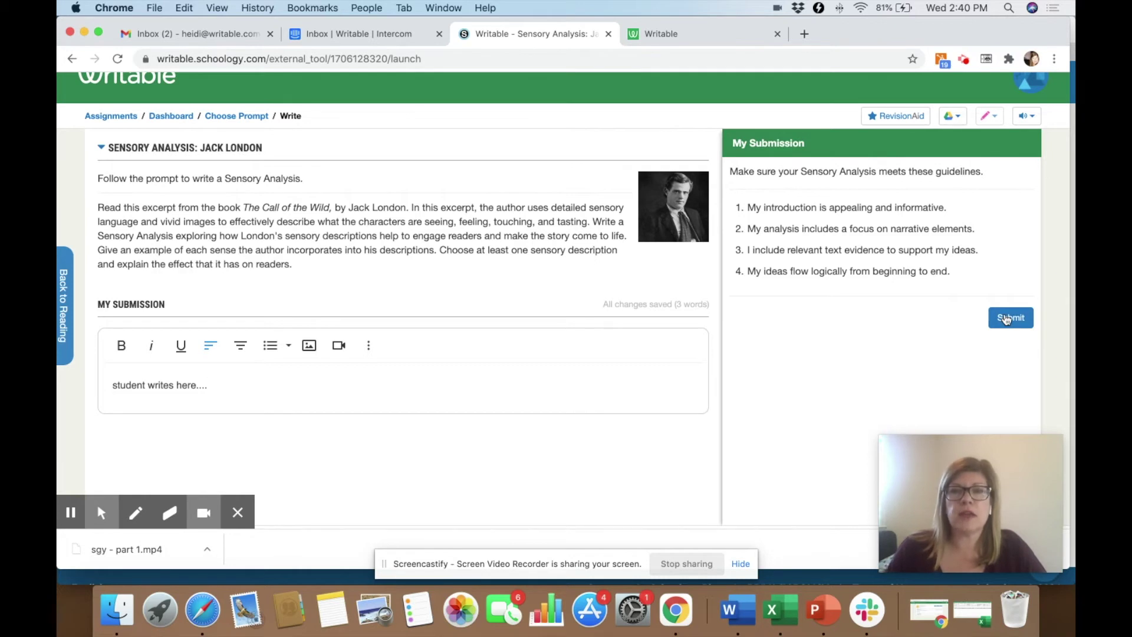
Step: Submit the response for review, confirming it, and postpone the self review with Later
{"action": "left_click", "coordinate": [1007, 319]}
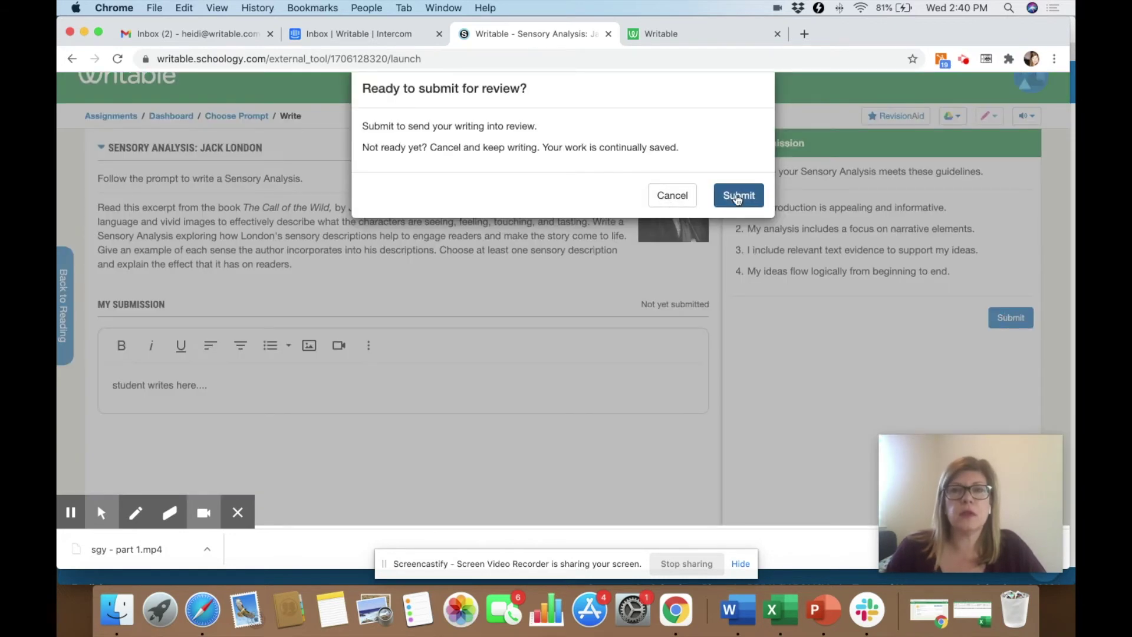
{"action": "left_click", "coordinate": [738, 197]}
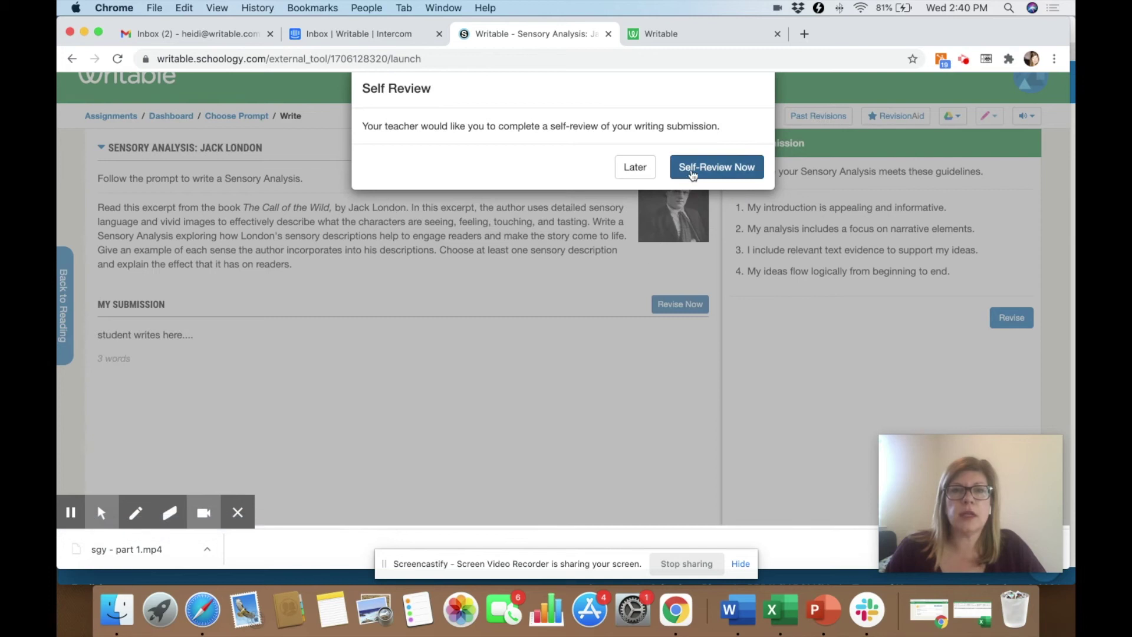
{"action": "left_click", "coordinate": [626, 170]}
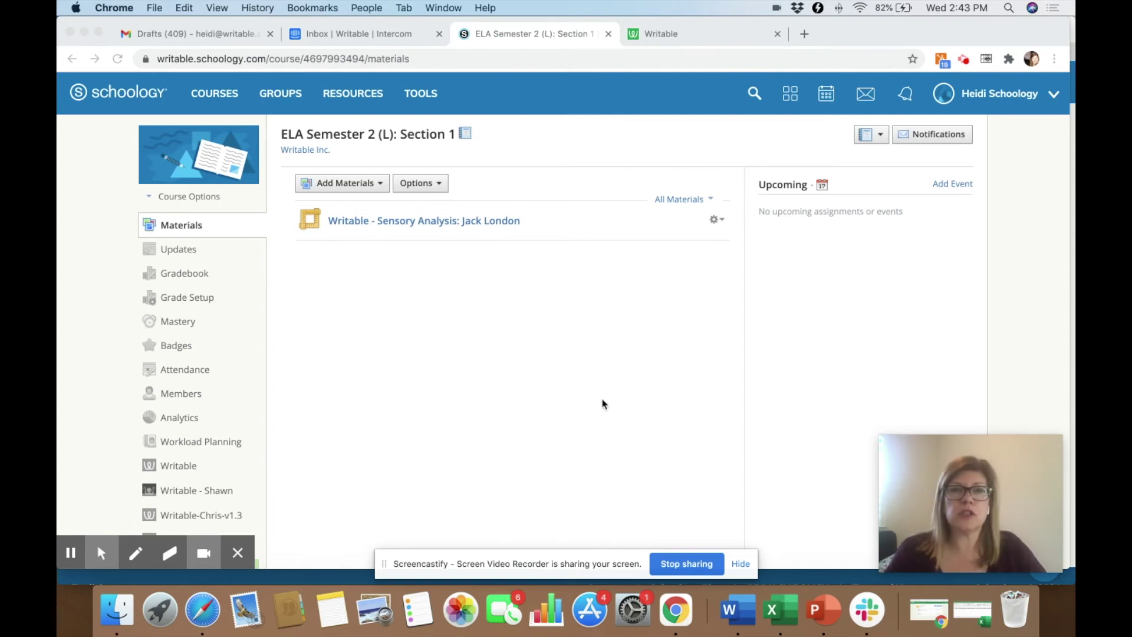
{"action": "left_click", "coordinate": [361, 228]}
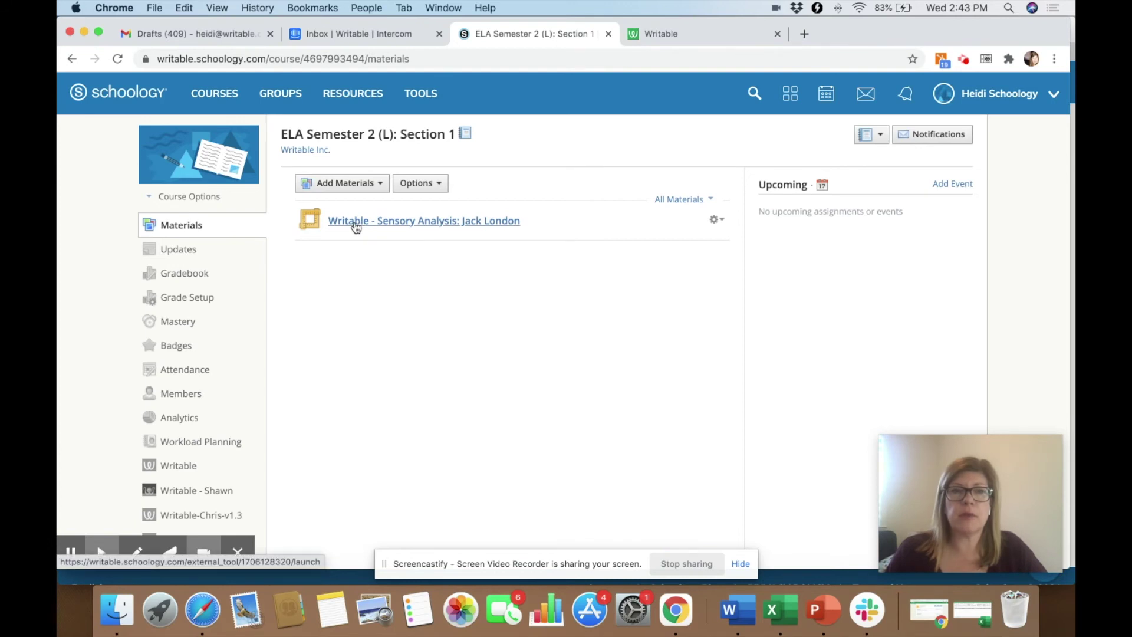
Step: Open the Jack London dashboard and review its 50% writing progress and 28% RevisionAid average
{"action": "left_click", "coordinate": [355, 228]}
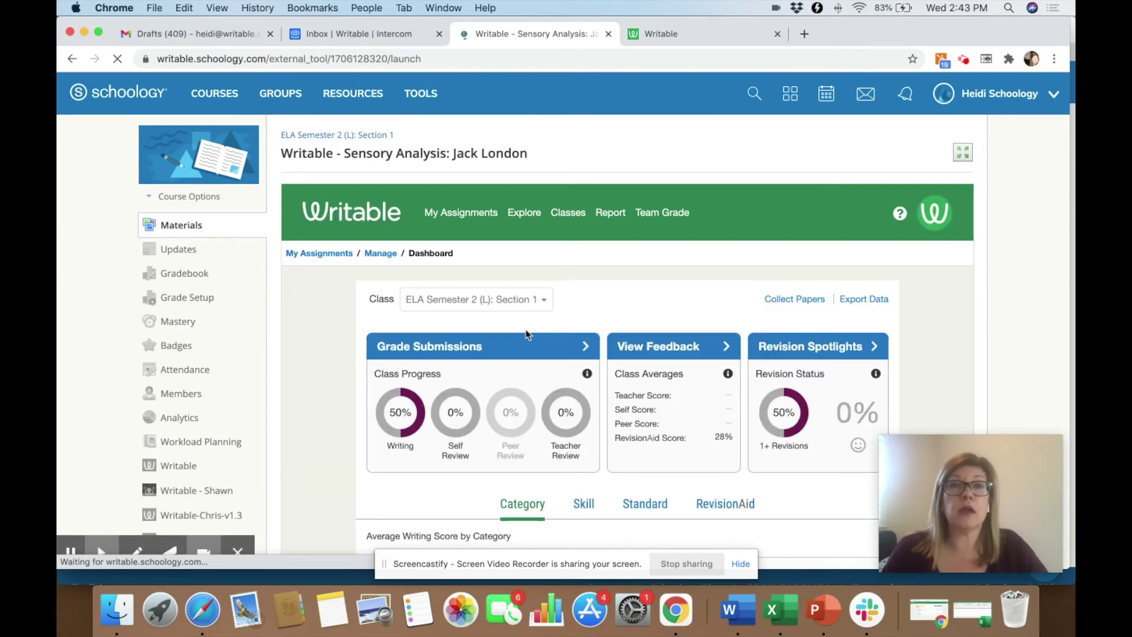
{"action": "scroll", "coordinate": [533, 392], "scroll_direction": "down", "scroll_amount": 2}
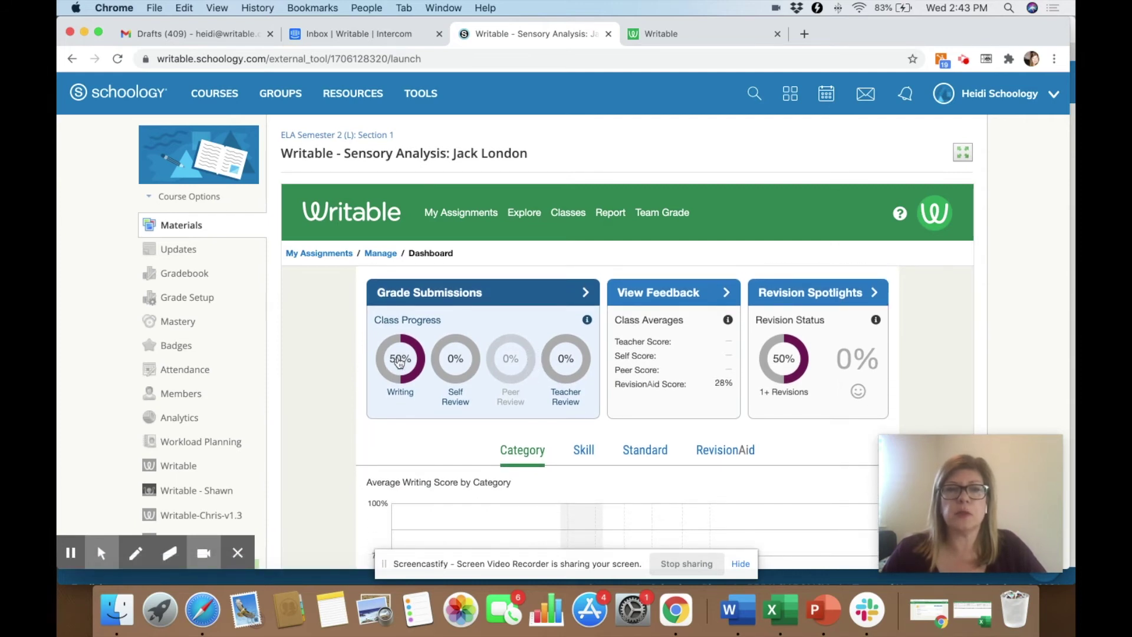
{"action": "mouse_move", "coordinate": [400, 362]}
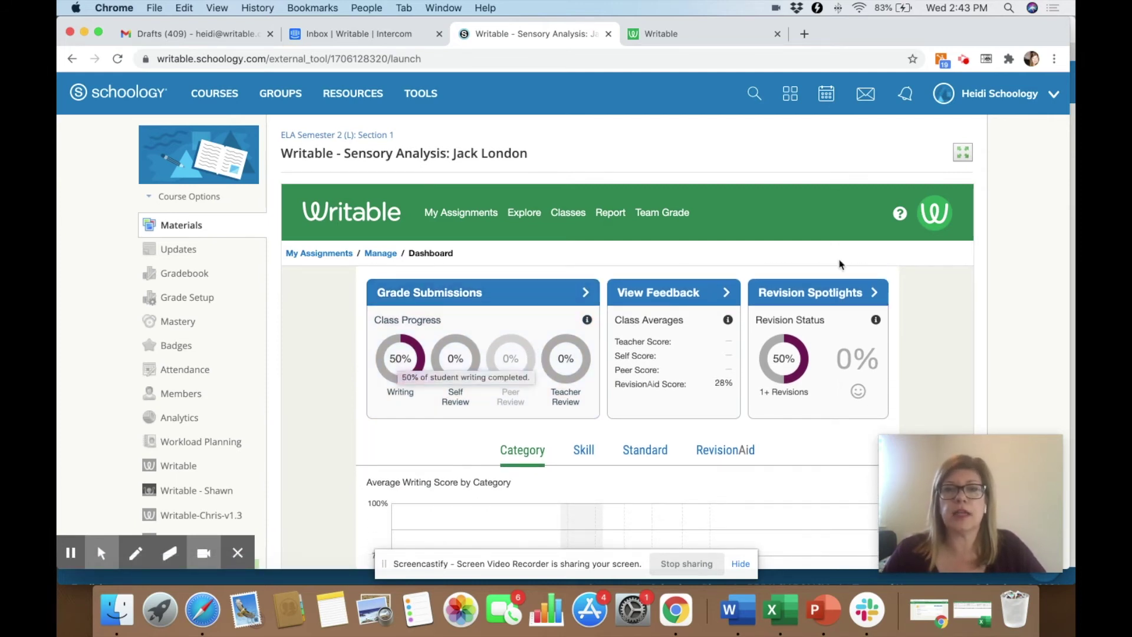
{"action": "scroll", "coordinate": [666, 400], "scroll_direction": "down", "scroll_amount": 5}
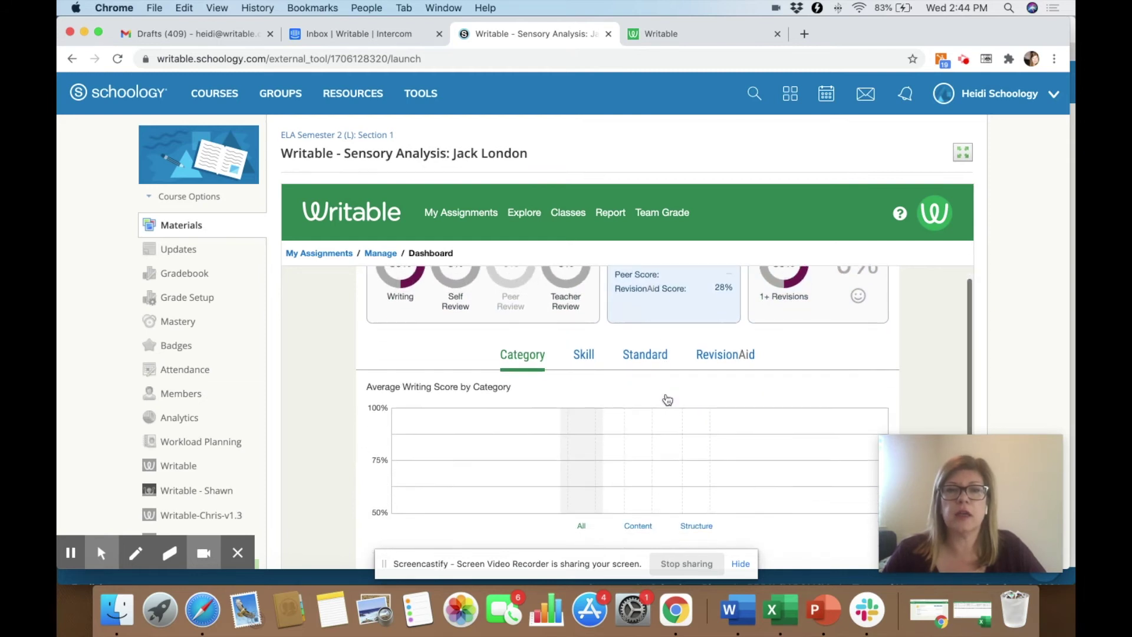
{"action": "scroll", "coordinate": [602, 396], "scroll_direction": "down", "scroll_amount": 4}
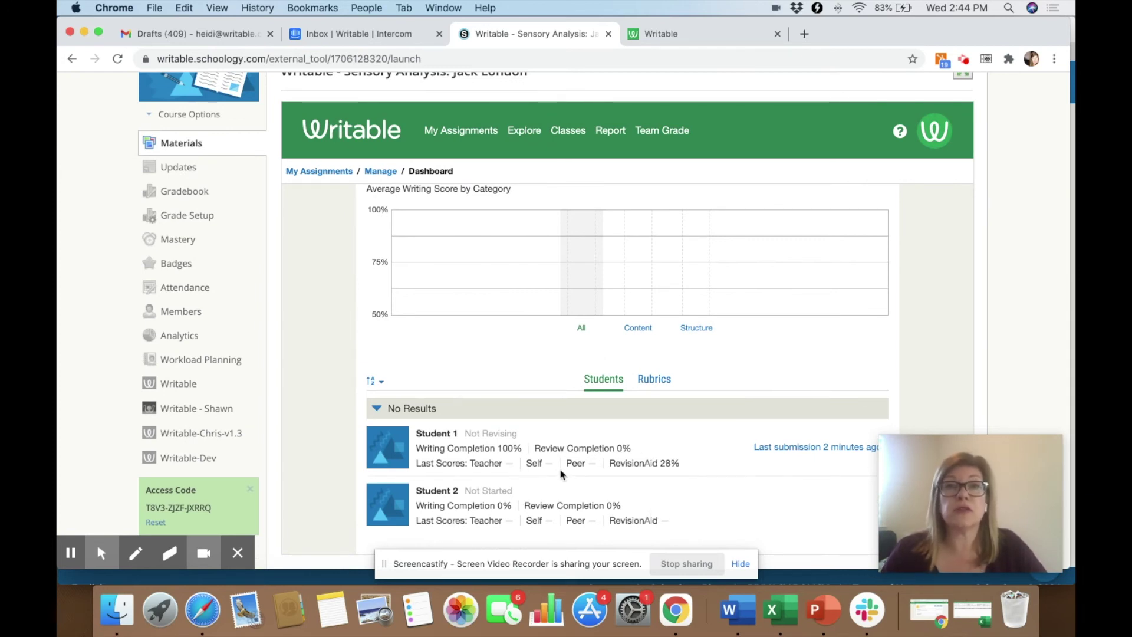
{"action": "scroll", "coordinate": [548, 469], "scroll_direction": "up", "scroll_amount": 5}
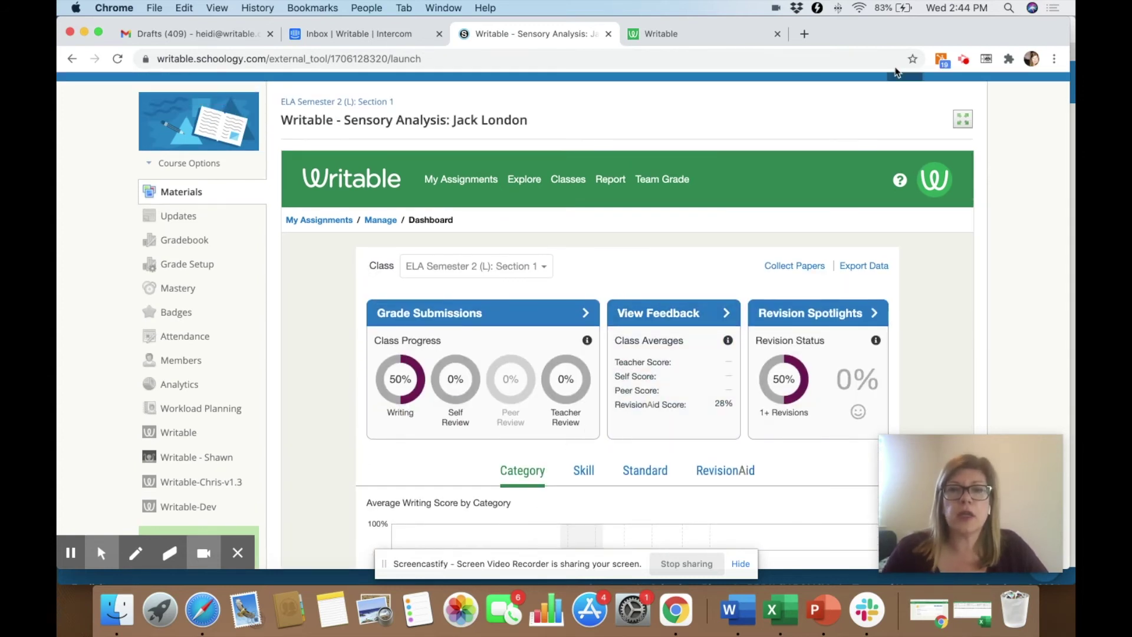
Step: Go to Grade Submissions, keep Full Grading mode, and start grading Student 1's essay
{"action": "left_click", "coordinate": [457, 314]}
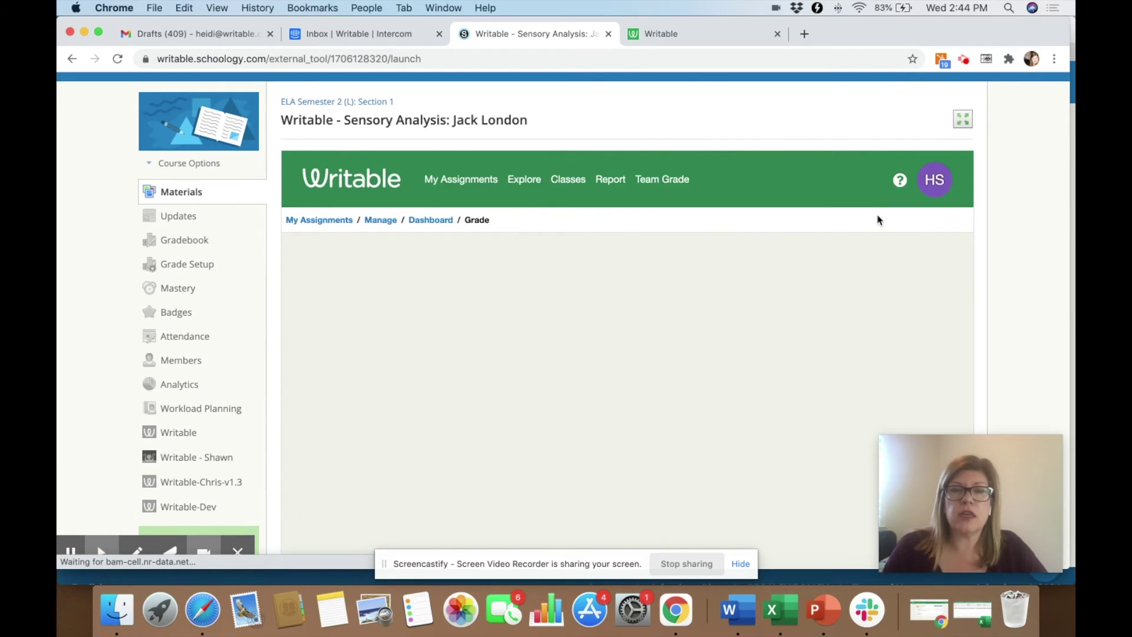
{"action": "left_click", "coordinate": [413, 291]}
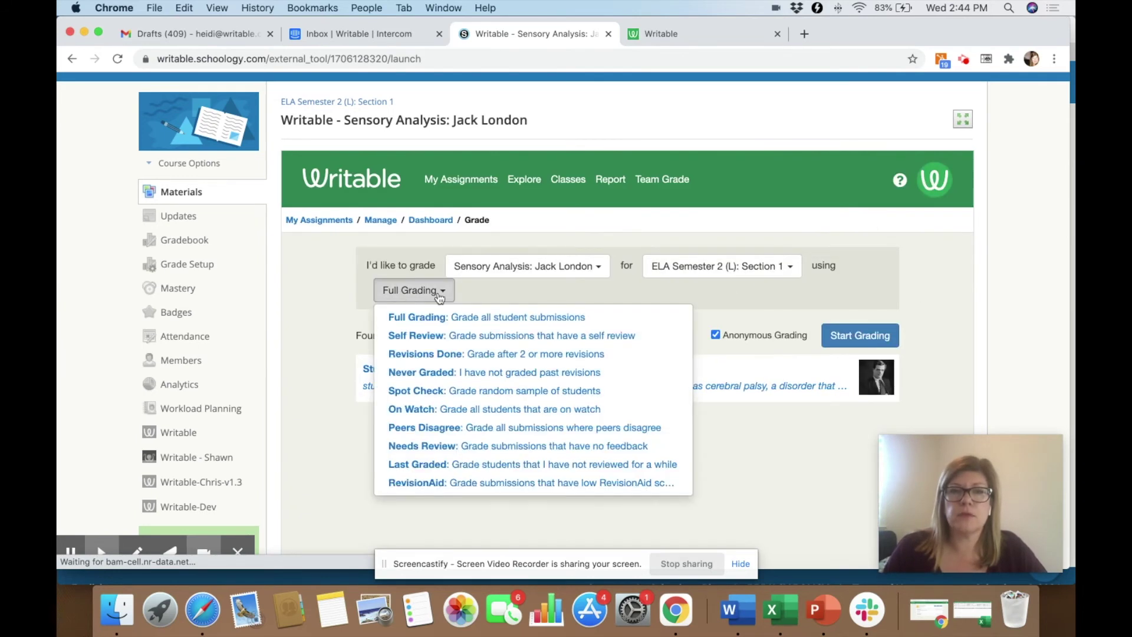
{"action": "left_click", "coordinate": [522, 319]}
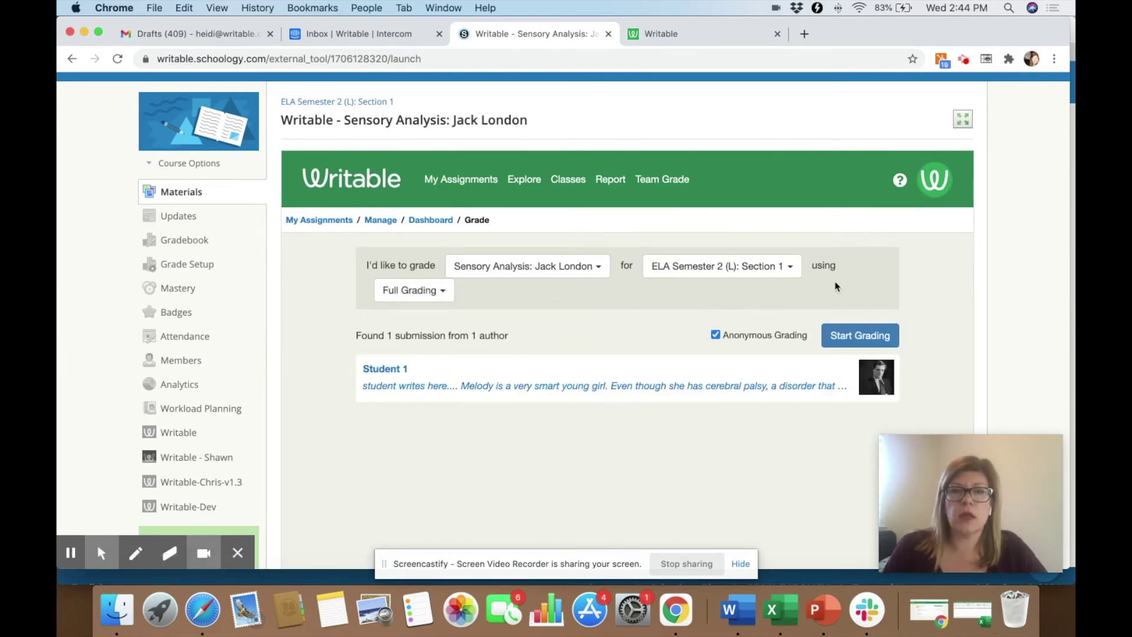
{"action": "left_click", "coordinate": [865, 335]}
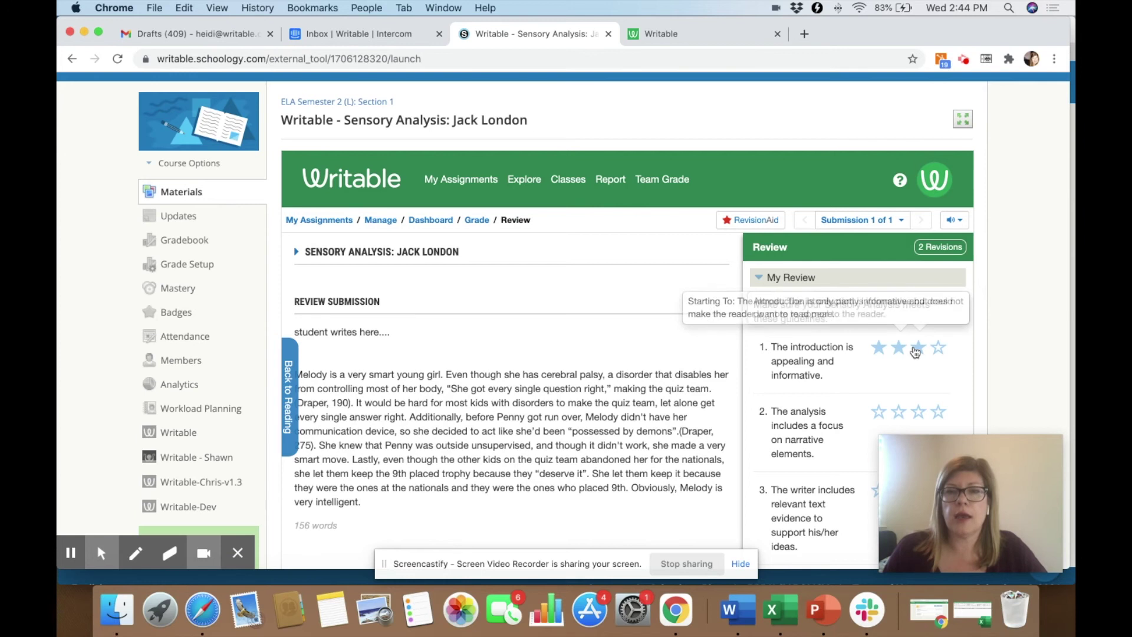
Step: Tag the 'possessed by demons' passage with rubric criterion 3 and comment 'add more relevant examples'
{"action": "left_click_drag", "start_coordinate": [464, 431], "coordinate": [508, 445]}
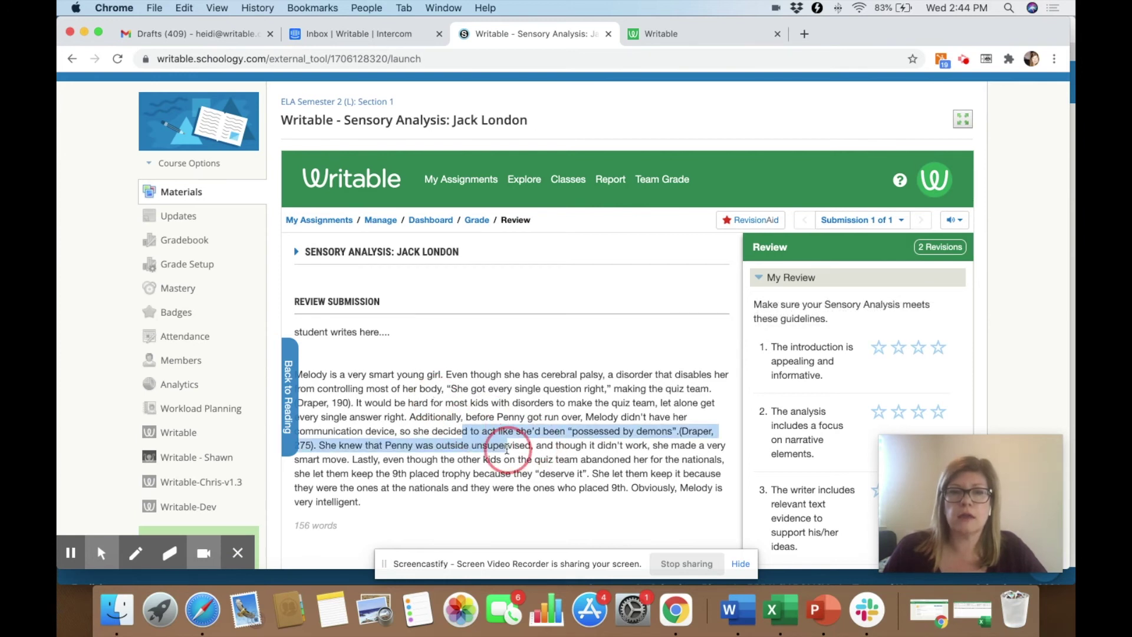
{"action": "left_click", "coordinate": [499, 247]}
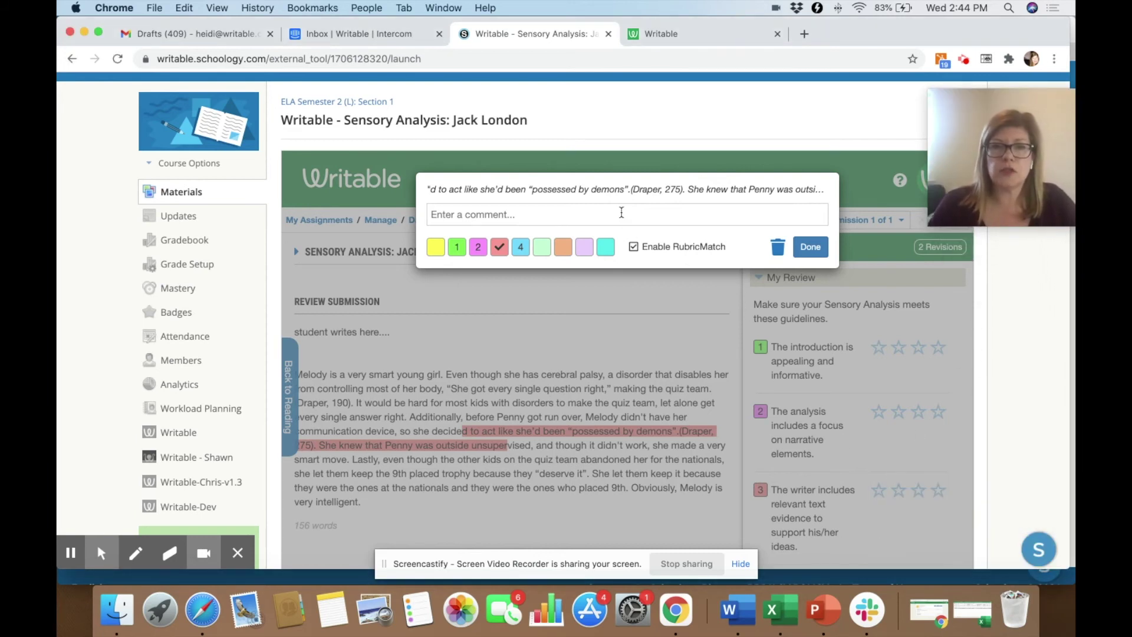
{"action": "left_click", "coordinate": [620, 215]}
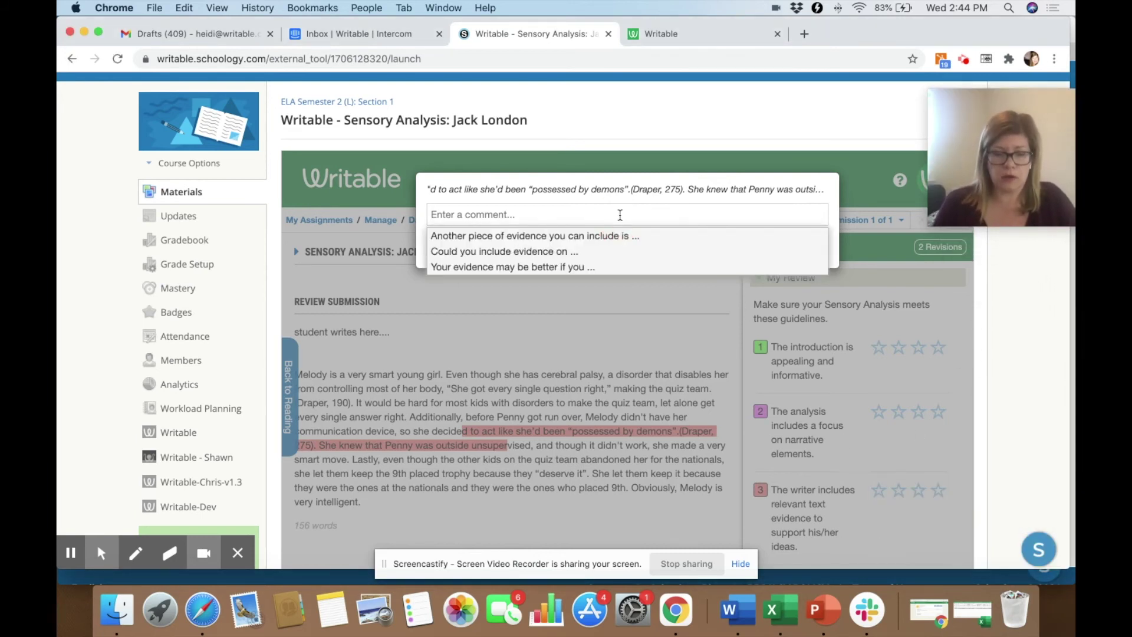
{"action": "type", "text": "add more rel"}
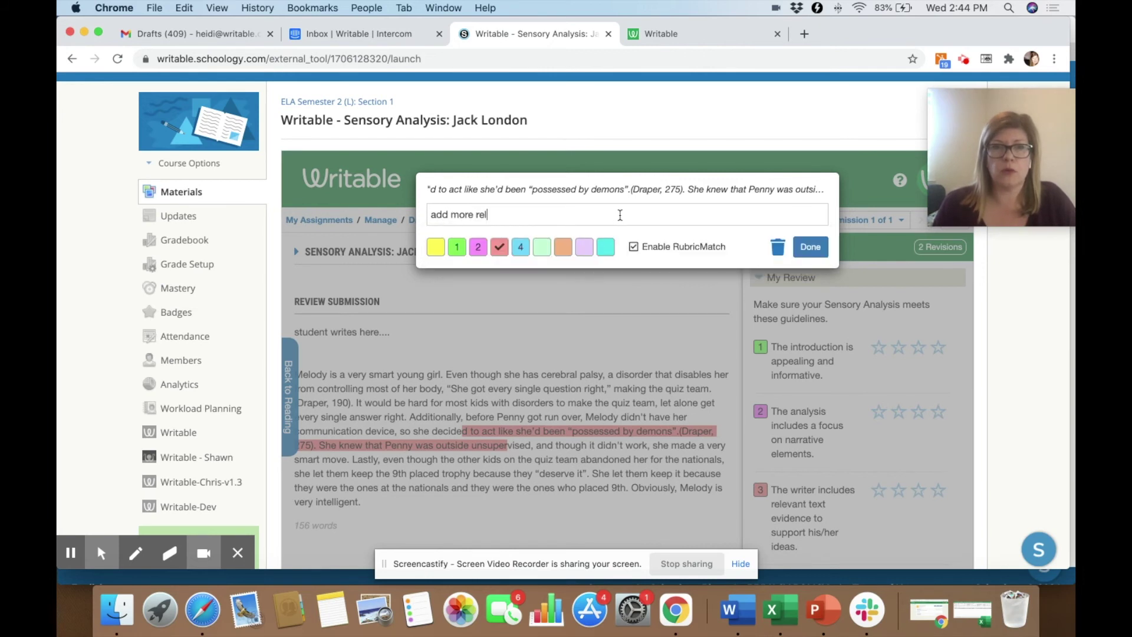
{"action": "type", "text": "evant exam"}
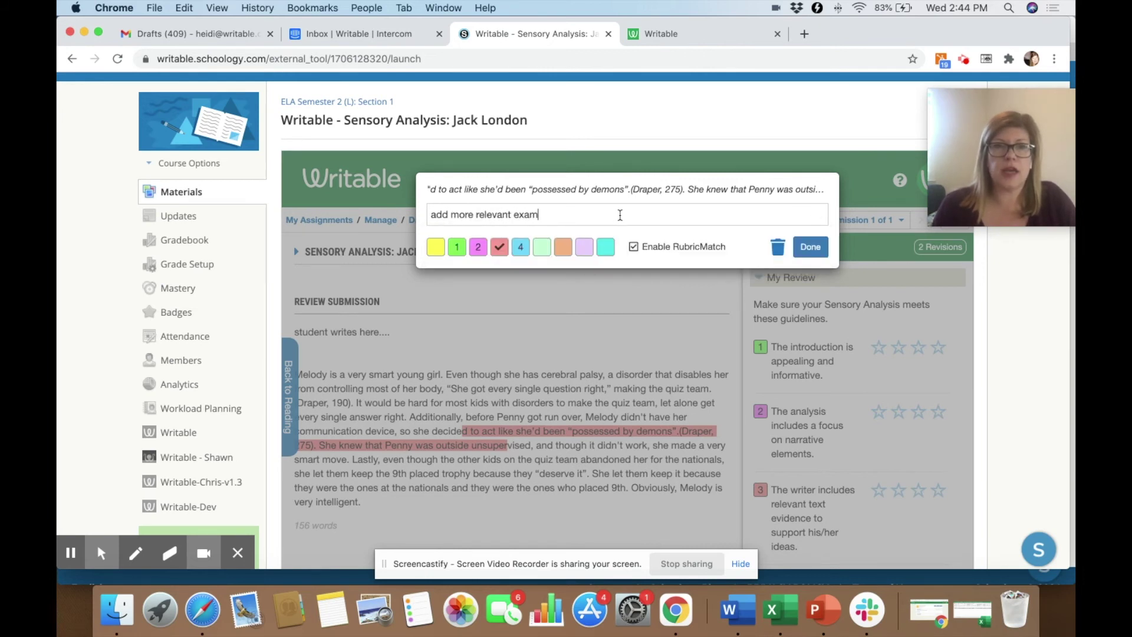
{"action": "type", "text": "ples"}
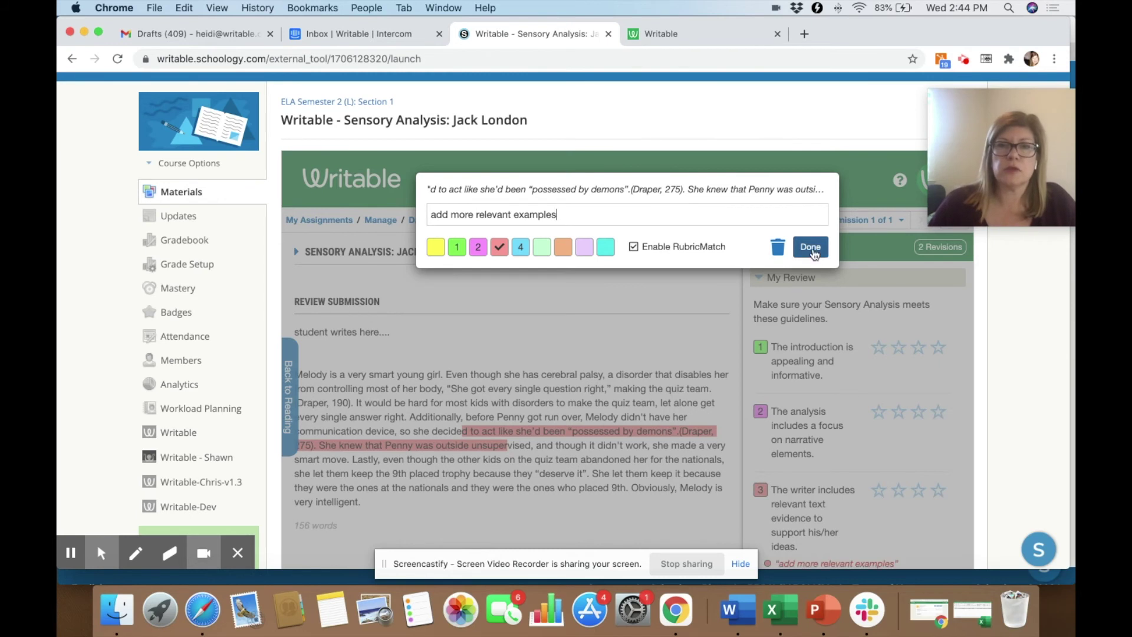
{"action": "left_click", "coordinate": [808, 246]}
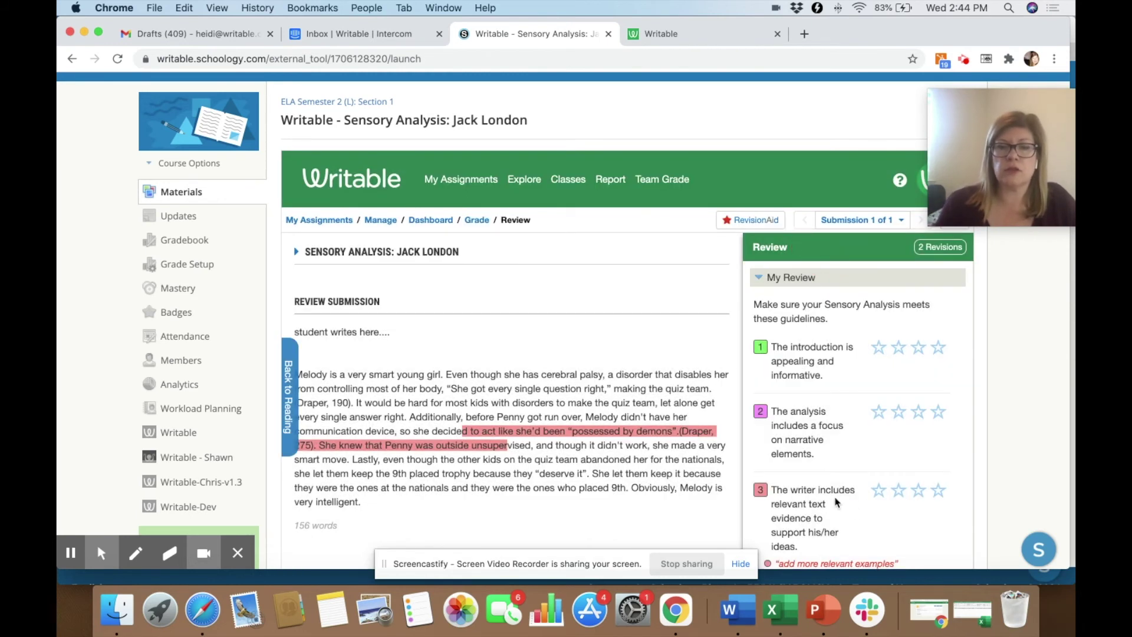
{"action": "scroll", "coordinate": [837, 502], "scroll_direction": "down", "scroll_amount": 2}
Step: Rate text evidence 2 stars, introduction 2, narrative elements 3 and logical flow 3
{"action": "left_click", "coordinate": [898, 423]}
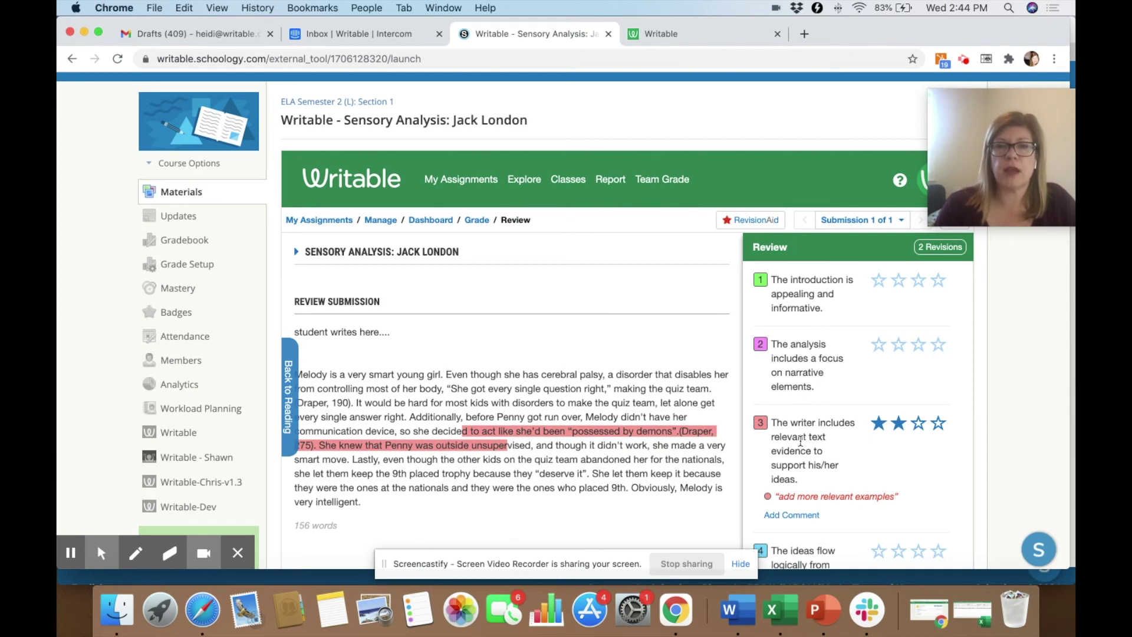
{"action": "scroll", "coordinate": [808, 447], "scroll_direction": "up", "scroll_amount": 1}
{"action": "left_click", "coordinate": [898, 318]}
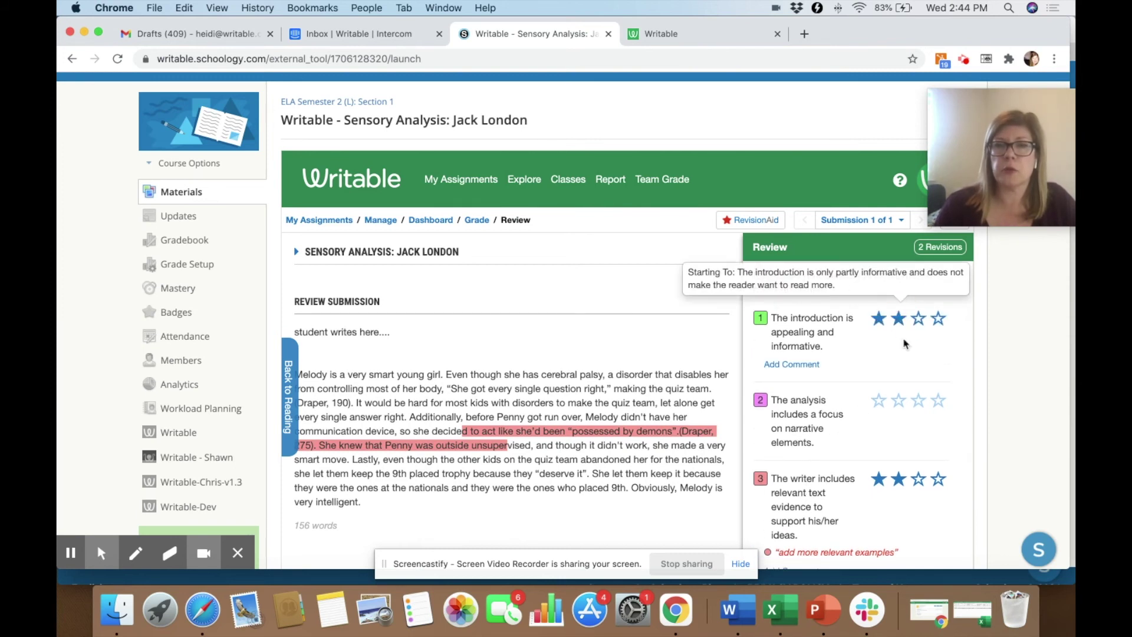
{"action": "left_click", "coordinate": [917, 407]}
{"action": "scroll", "coordinate": [917, 407], "scroll_direction": "down", "scroll_amount": 5}
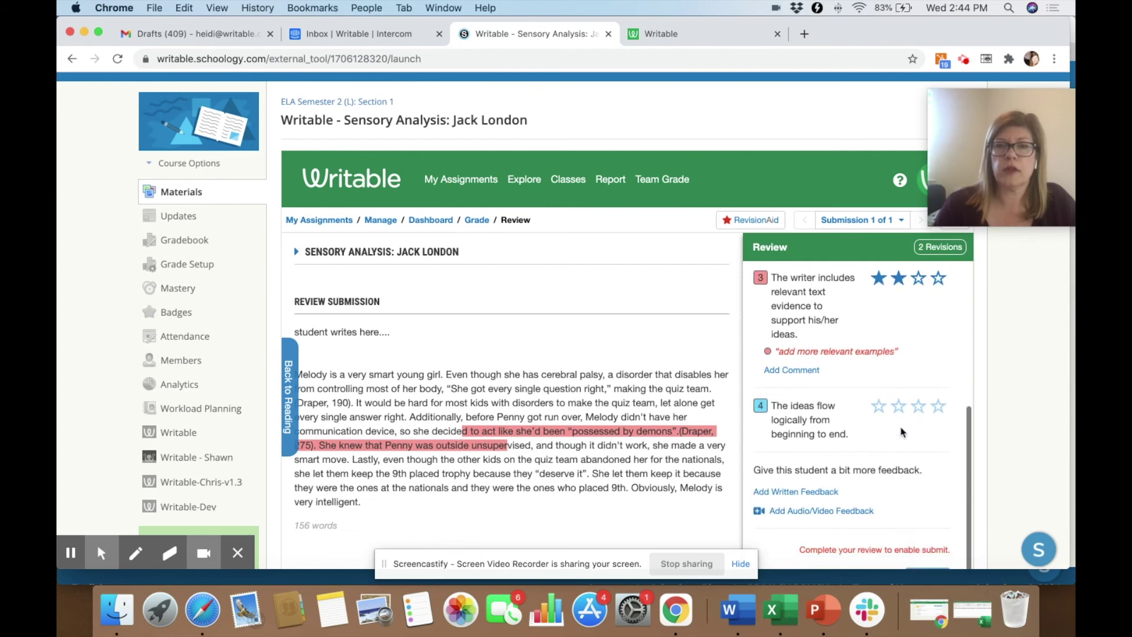
{"action": "left_click", "coordinate": [918, 408]}
{"action": "scroll", "coordinate": [919, 414], "scroll_direction": "down", "scroll_amount": 3}
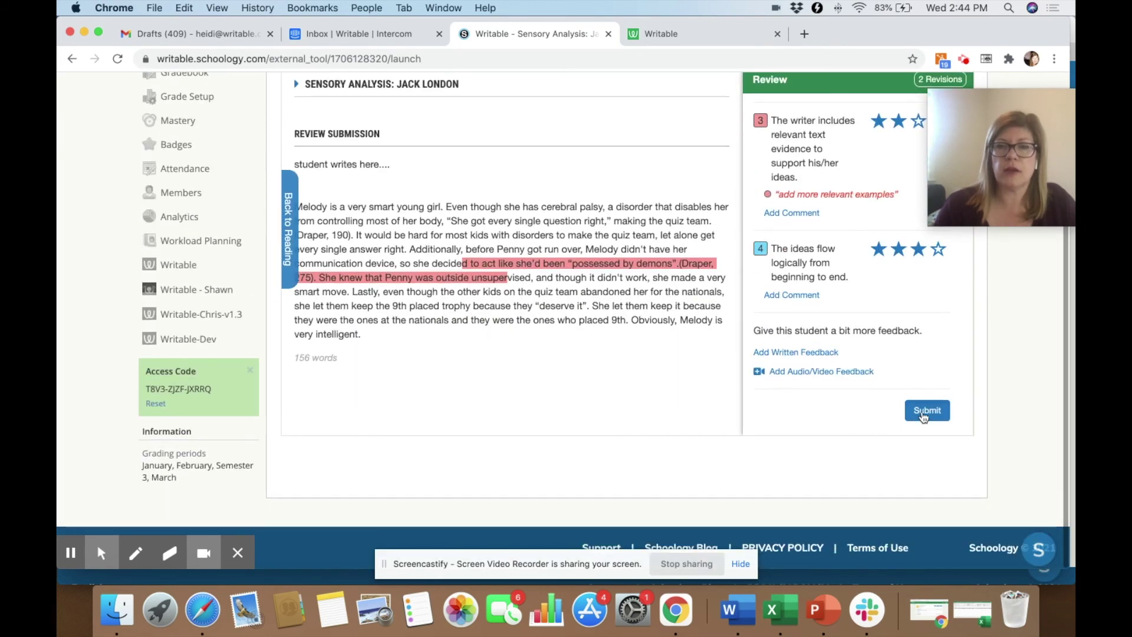
Step: Submit the completed rubric review, which scores 78%
{"action": "left_click", "coordinate": [924, 412]}
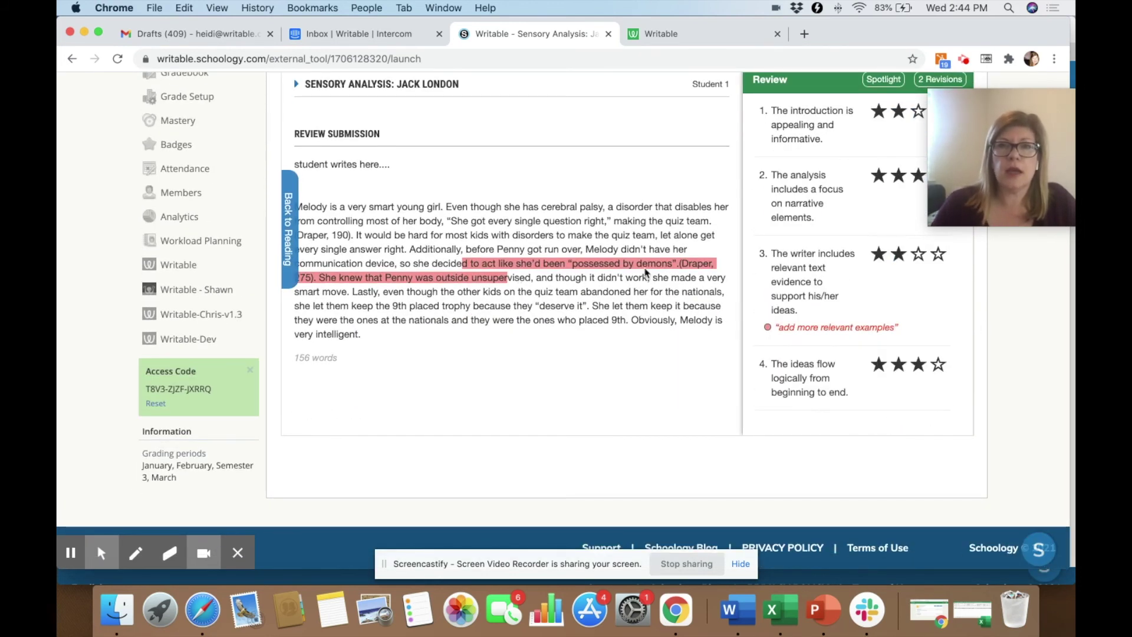
{"action": "mouse_move", "coordinate": [646, 273]}
{"action": "scroll", "coordinate": [826, 153], "scroll_direction": "up", "scroll_amount": 2}
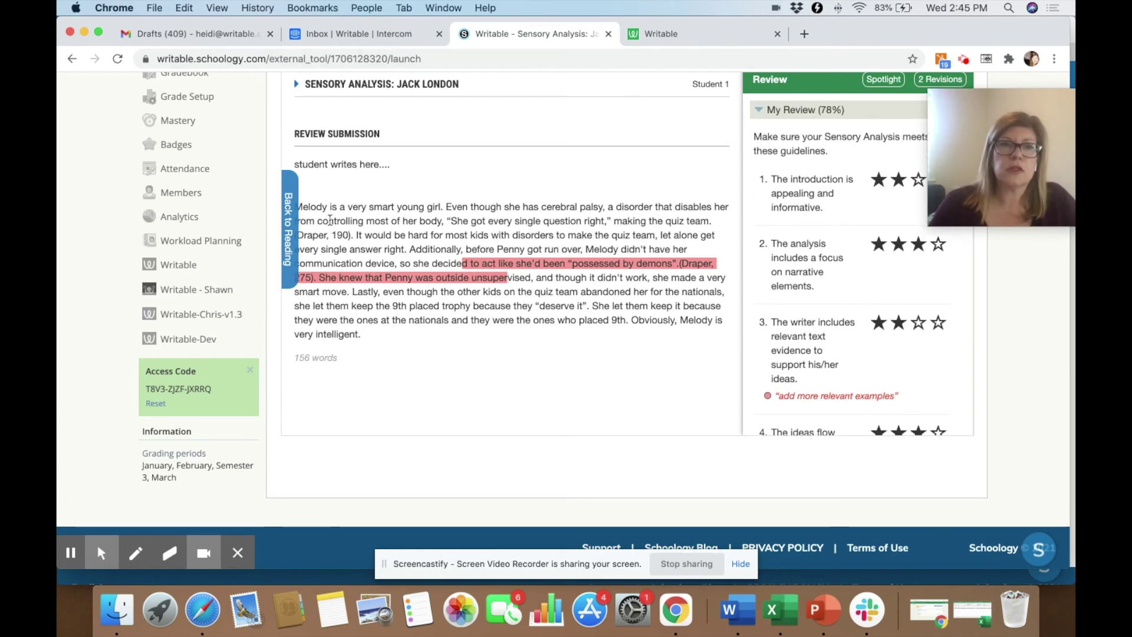
{"action": "scroll", "coordinate": [472, 236], "scroll_direction": "up", "scroll_amount": 3}
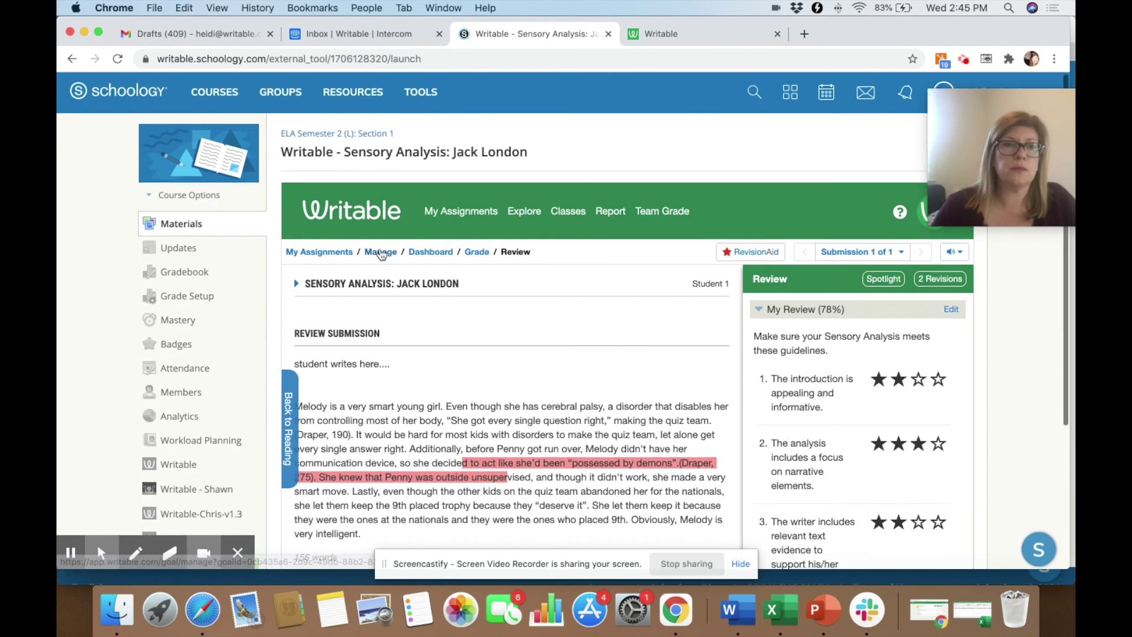
Step: Open the course Gradebook and check Student 1's Writable score of 77.5 out of 100
{"action": "left_click", "coordinate": [174, 279]}
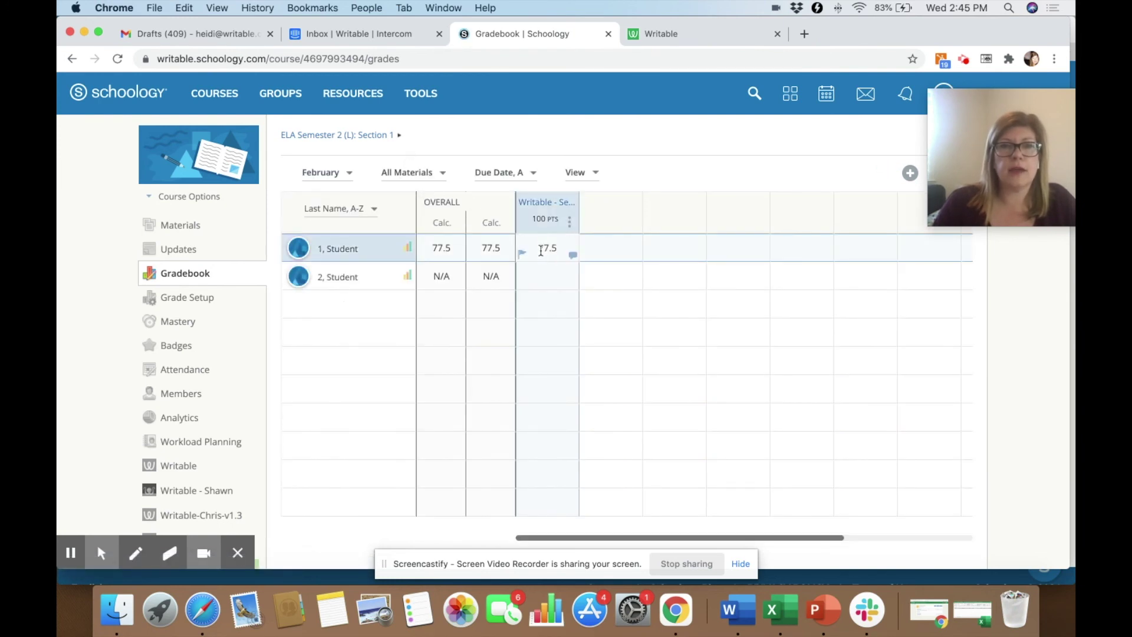
{"action": "left_click", "coordinate": [543, 249]}
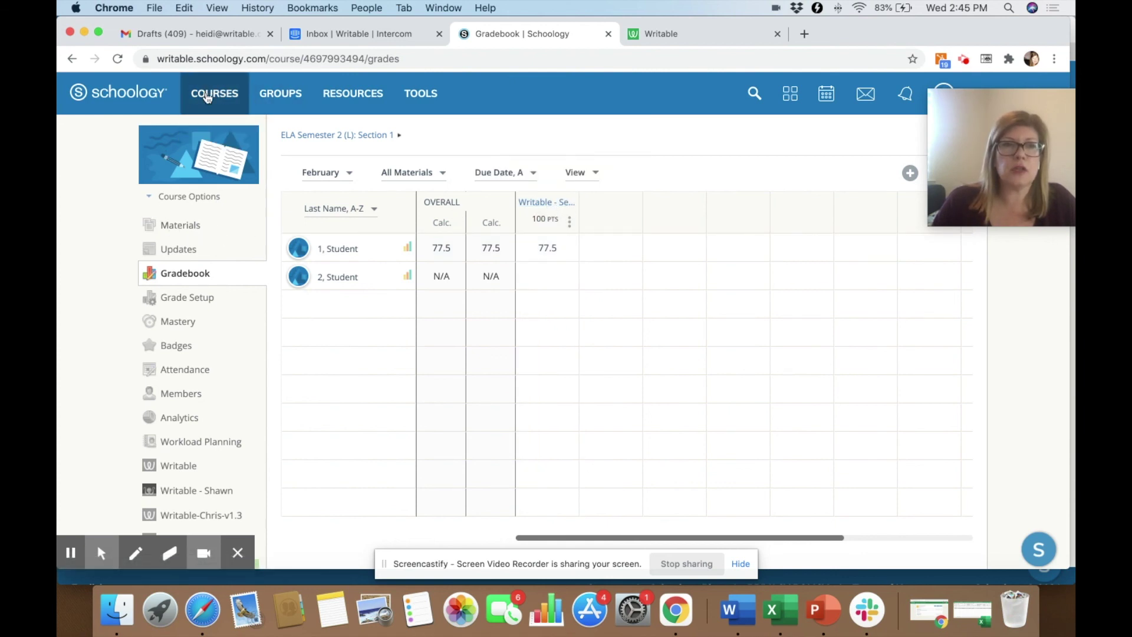
Step: Open the Jack London Writable assignment's edit settings in the ELA Semester 2 course
{"action": "left_click", "coordinate": [214, 93]}
{"action": "left_click", "coordinate": [139, 257]}
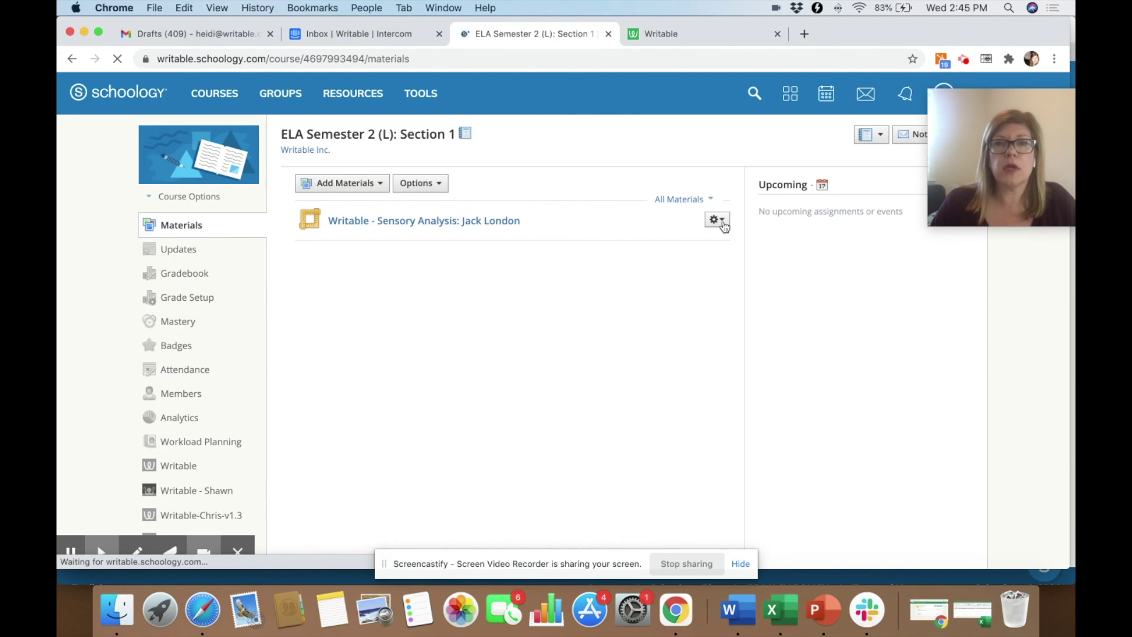
{"action": "left_click", "coordinate": [724, 223]}
{"action": "left_click", "coordinate": [731, 244]}
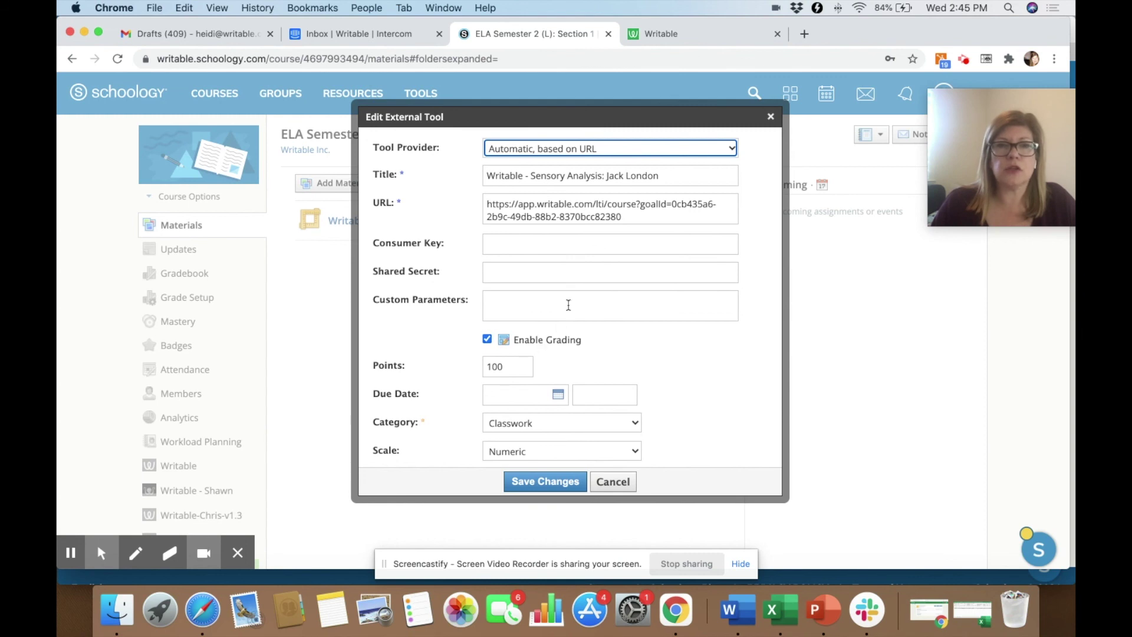
Step: Keep the category as Classwork and save the 100-point assignment settings
{"action": "scroll", "coordinate": [568, 305], "scroll_direction": "down", "scroll_amount": 5}
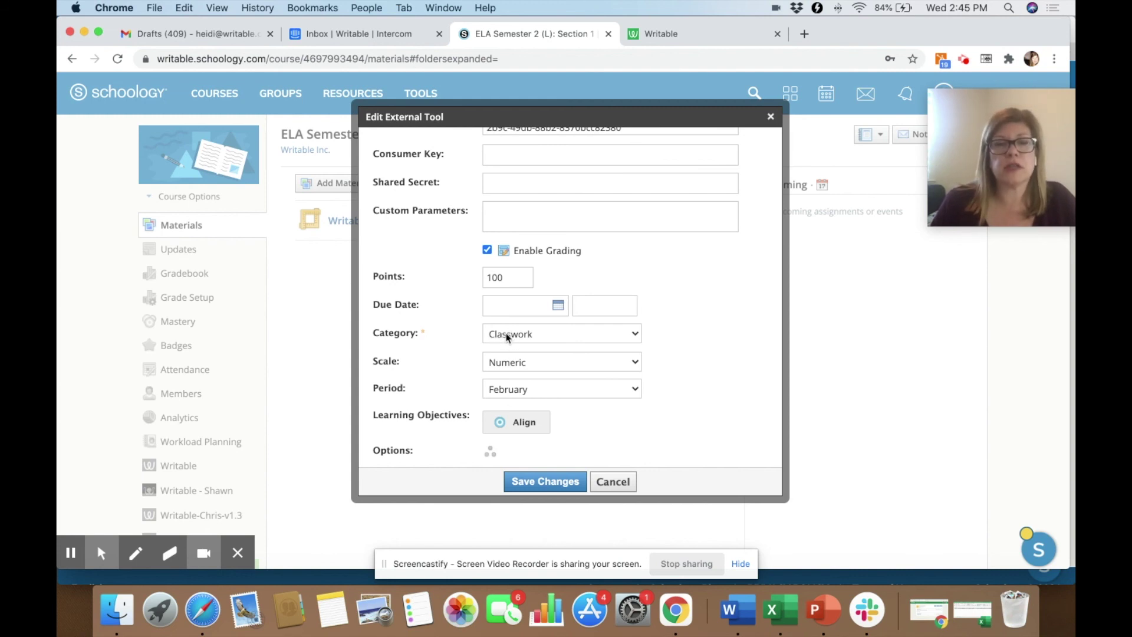
{"action": "left_click", "coordinate": [507, 336]}
{"action": "left_click", "coordinate": [506, 329]}
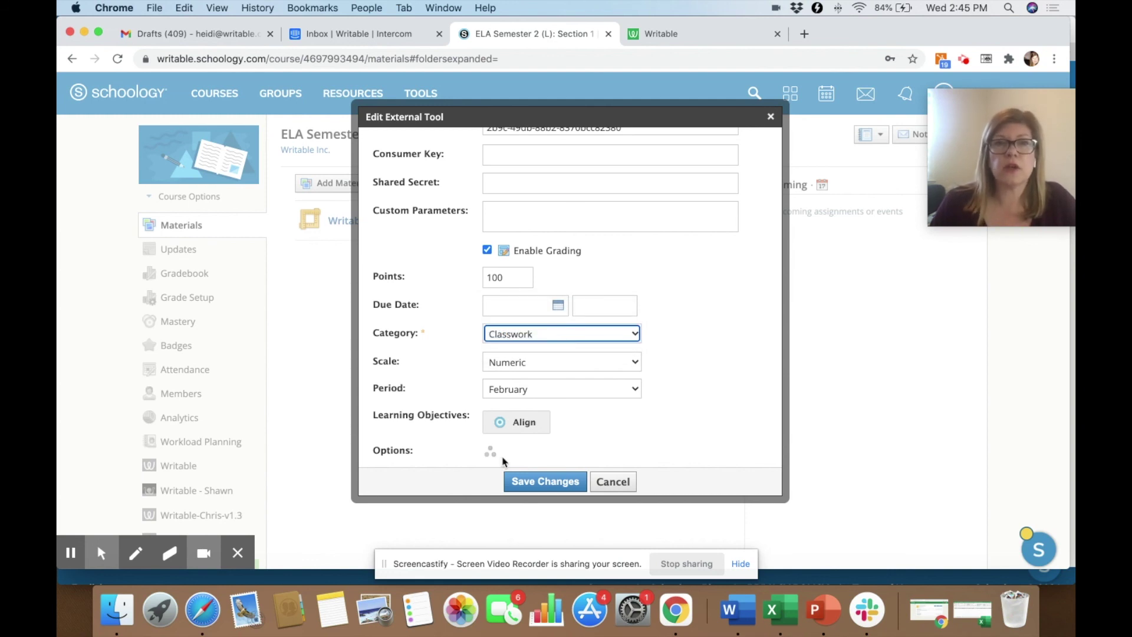
{"action": "left_click", "coordinate": [527, 481]}
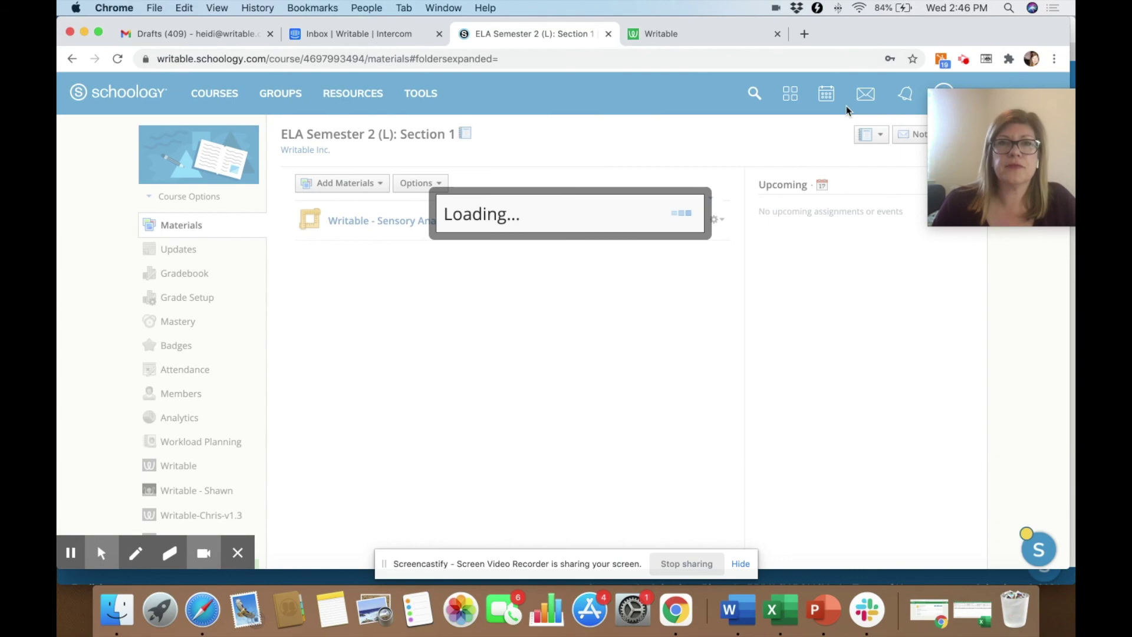